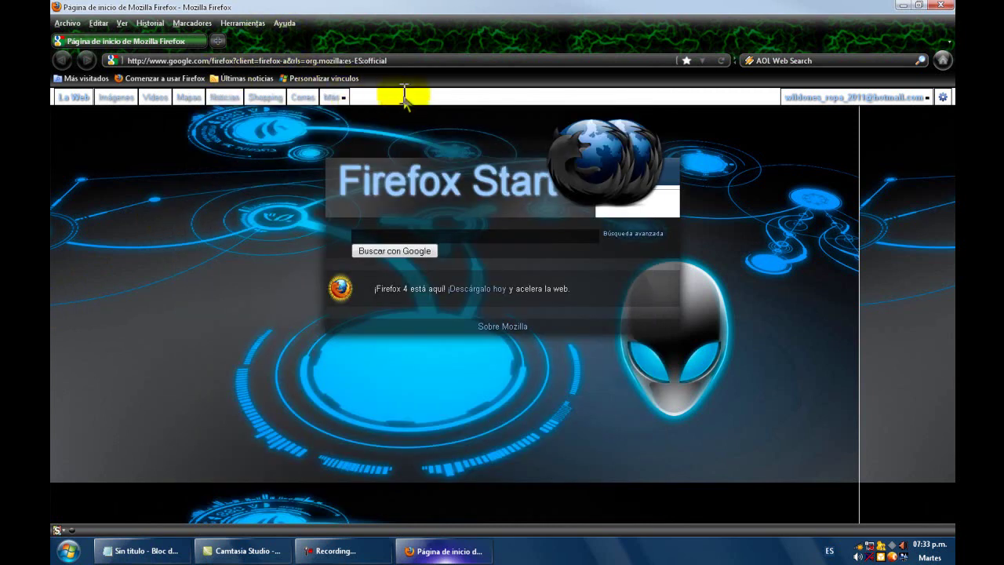
pyautogui.doubleClick(372, 60)
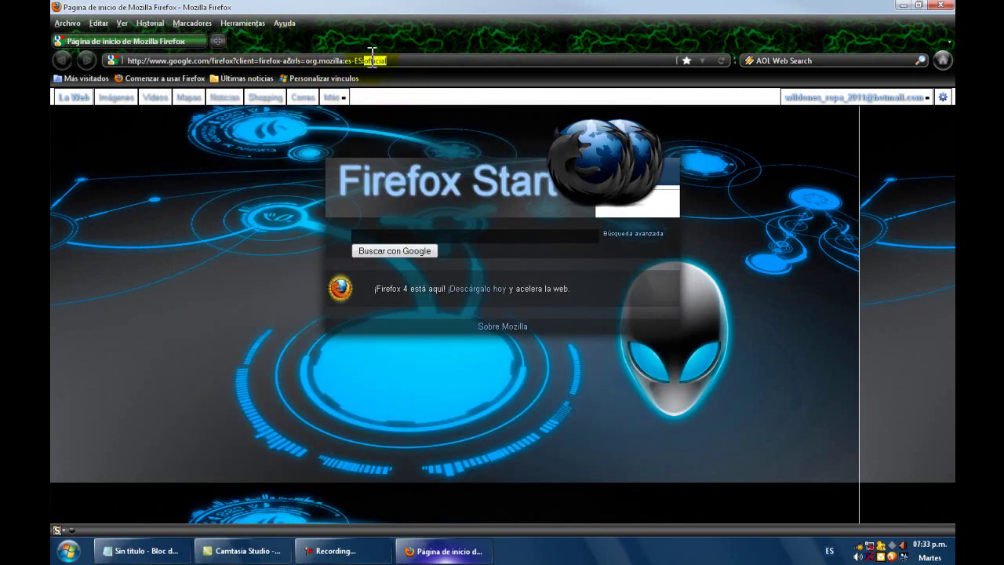
pyautogui.click(372, 60)
pyautogui.doubleClick(372, 61)
pyautogui.moveTo(412, 60); pyautogui.dragTo(108, 63)
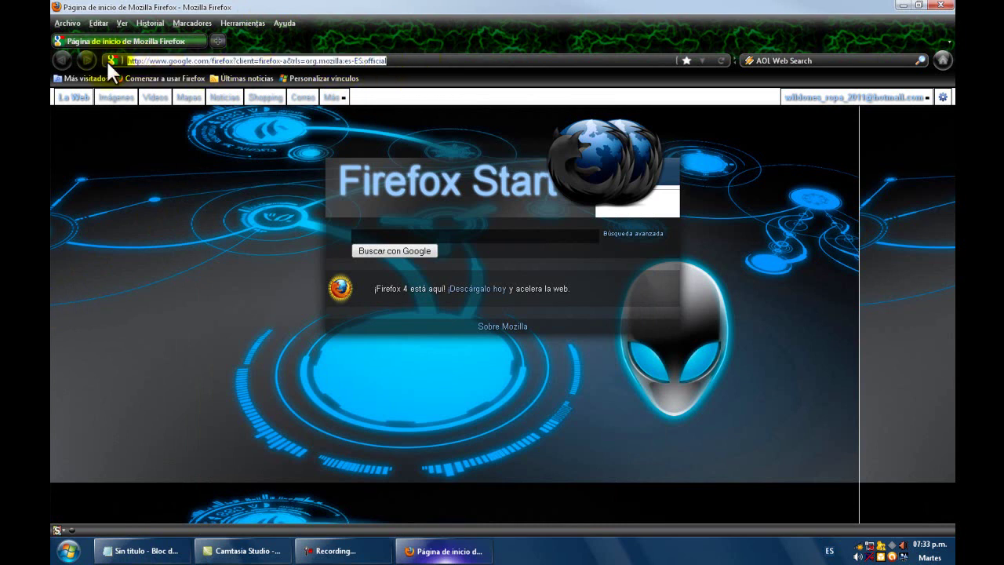
pyautogui.write('http://cheat-engine.softonic.com/descargar')
pyautogui.press('Return')
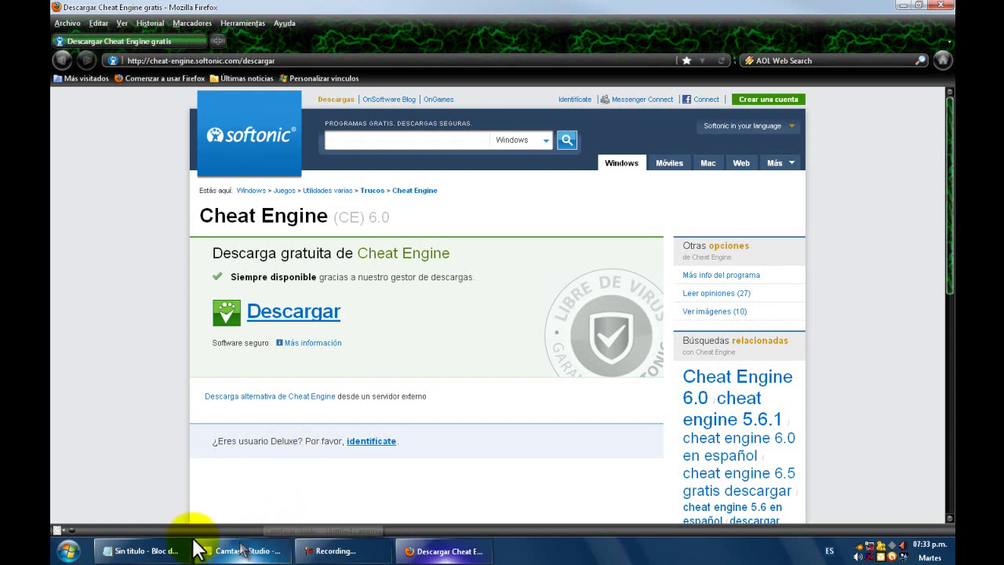
# Switch to Notepad, write the note "Len dan en descargar Miren los pasos presten atencion", and clear it.
pyautogui.click(141, 551)
pyautogui.write('Len dan en')
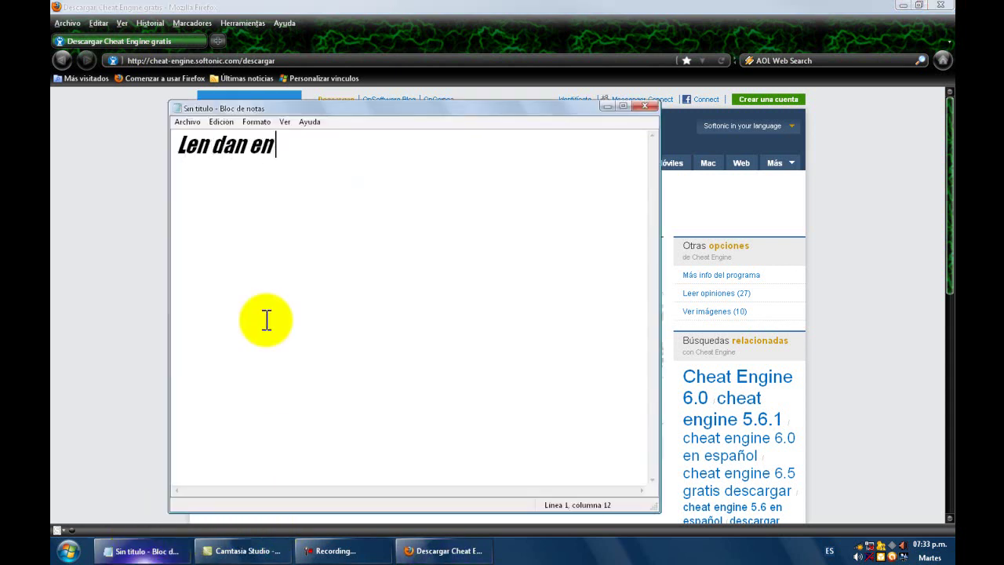
pyautogui.write(' descarga')
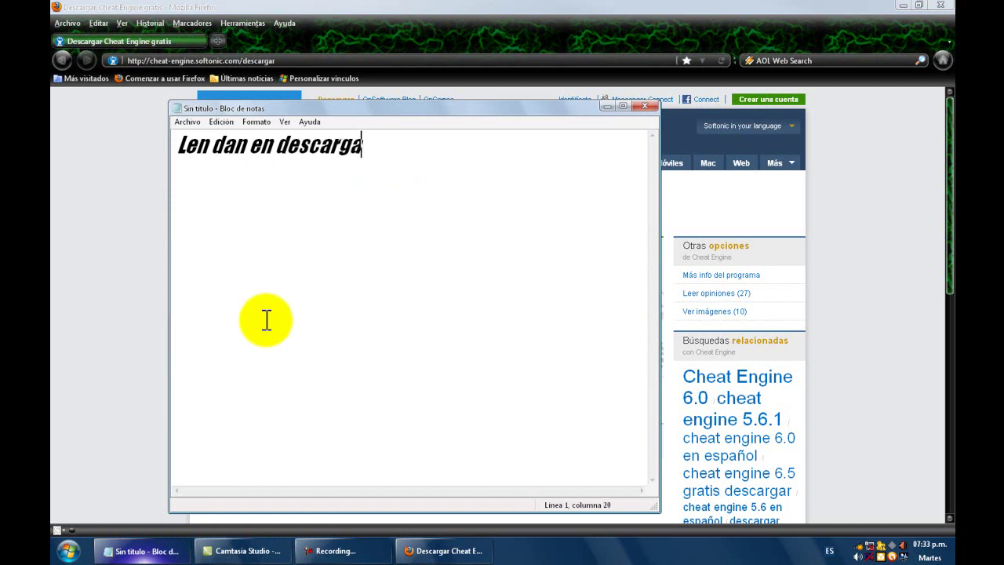
pyautogui.write('r Miren los pasos pre')
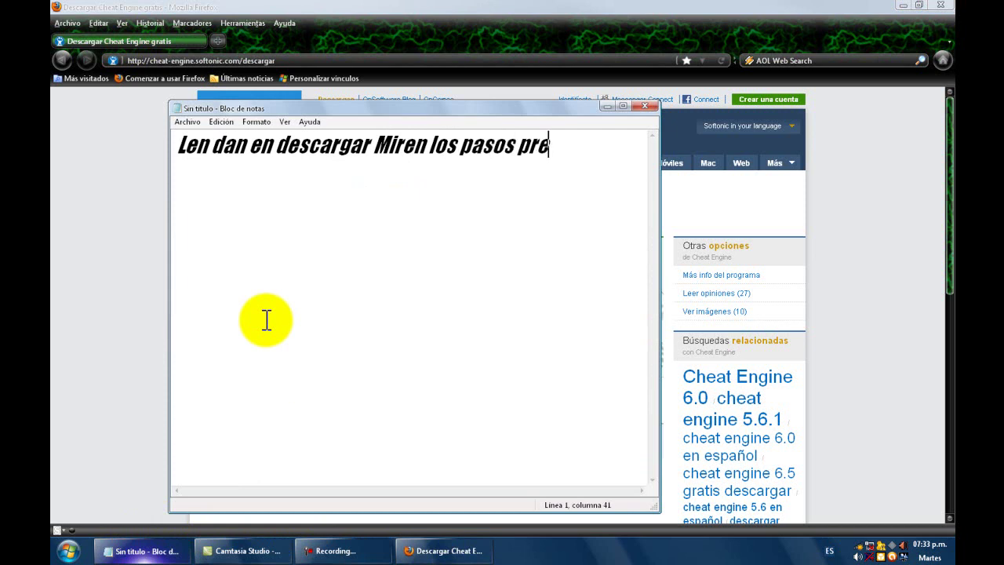
pyautogui.write('sten atencion')
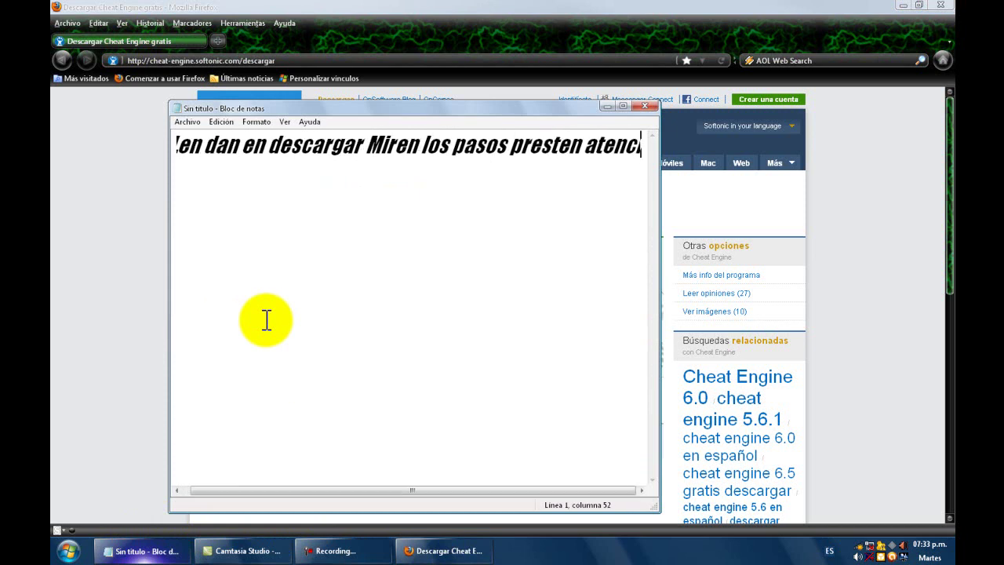
pyautogui.rightClick(266, 318)
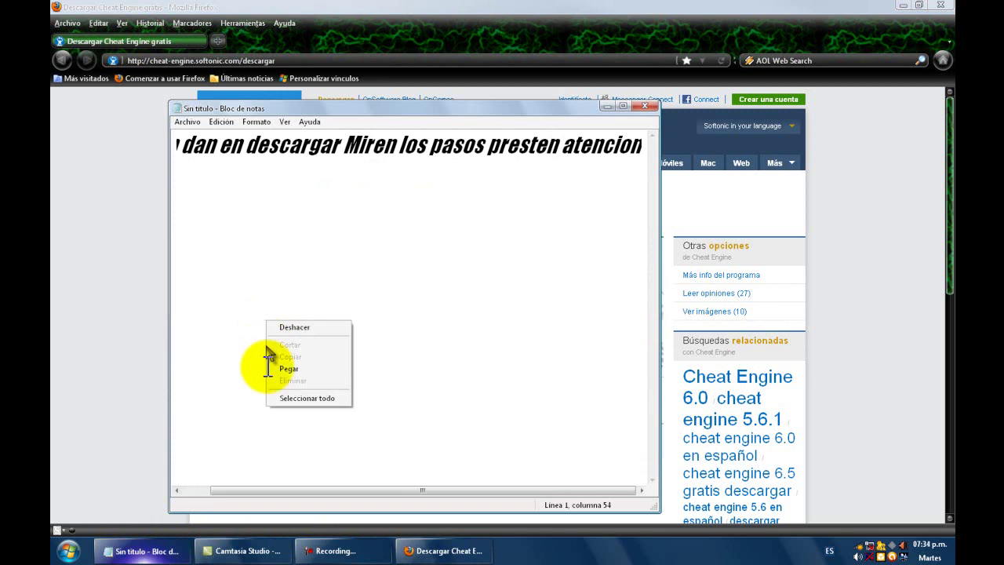
pyautogui.click(274, 400)
pyautogui.press('Delete')
# Return to Firefox, start the free Cheat Engine download and move its save prompt nearer the middle of the page.
pyautogui.click(86, 253)
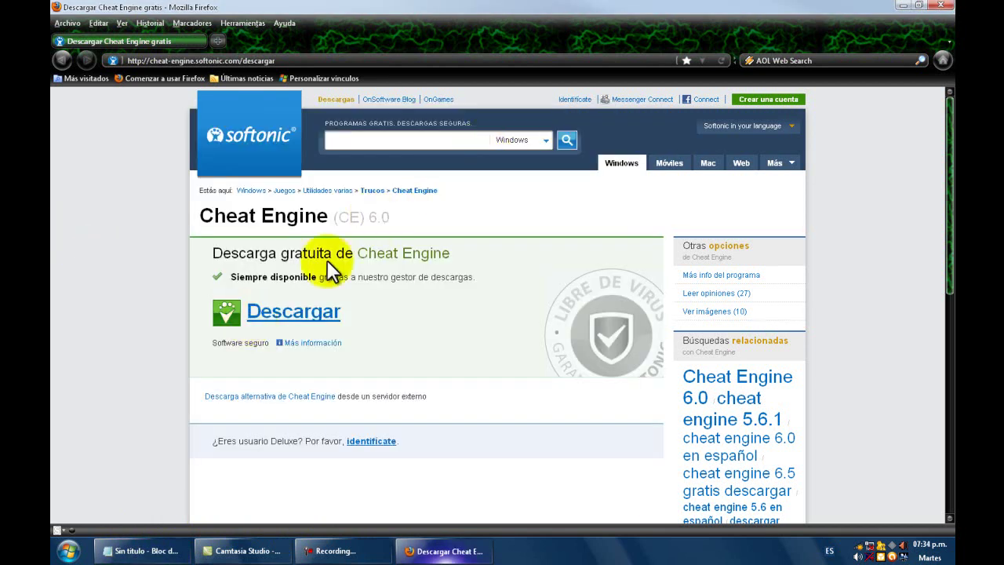
pyautogui.click(297, 333)
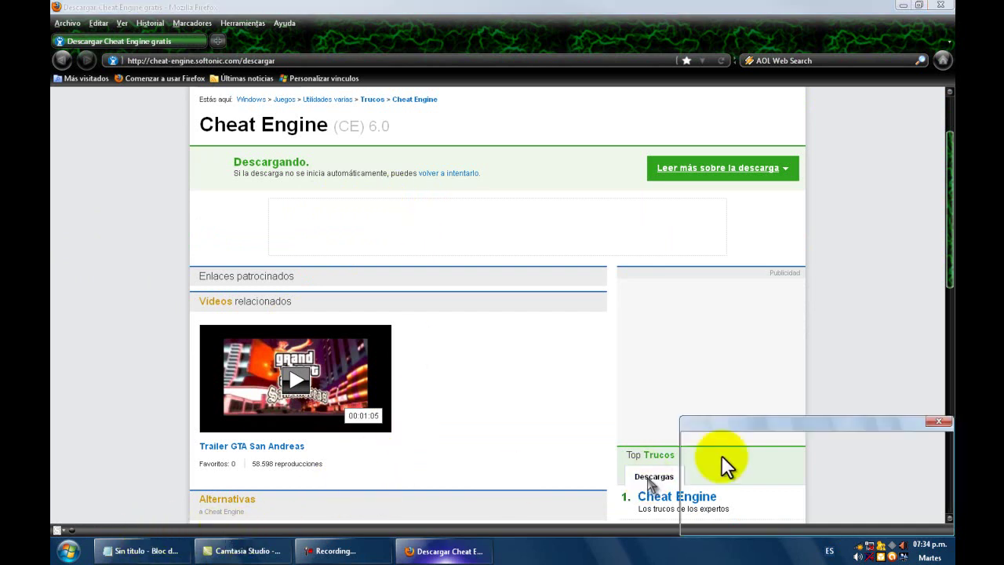
pyautogui.moveTo(725, 421); pyautogui.dragTo(599, 295)
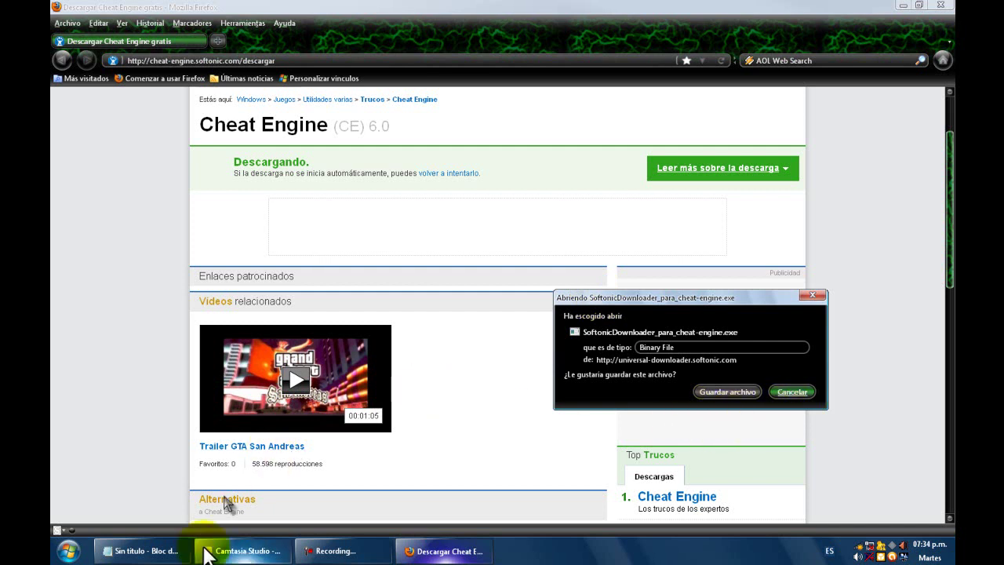
# Switch to Notepad, write the note "Len dan en guaradar archivo", and clear it.
pyautogui.click(157, 551)
pyautogui.write('Len dan en ')
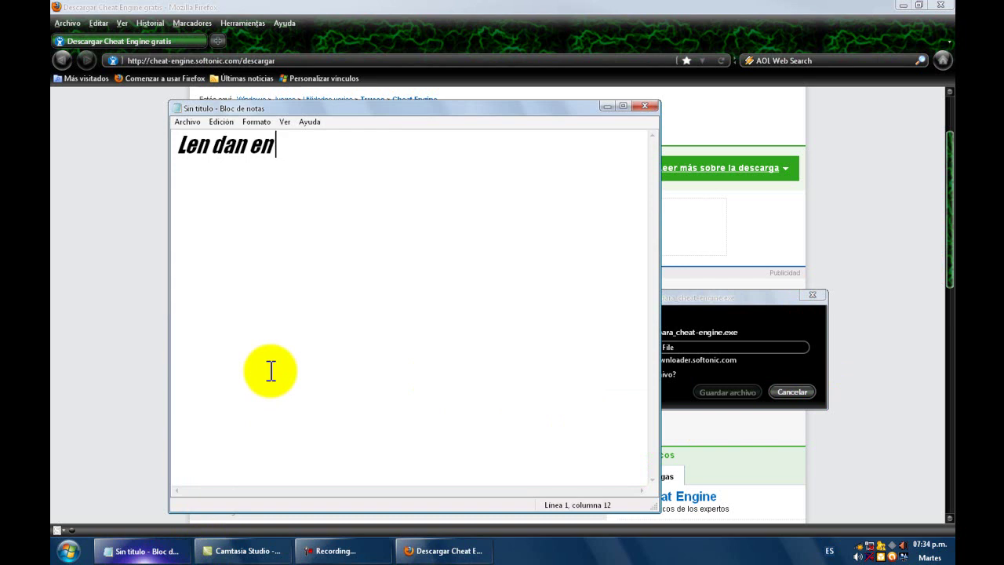
pyautogui.write('guaradar archivo')
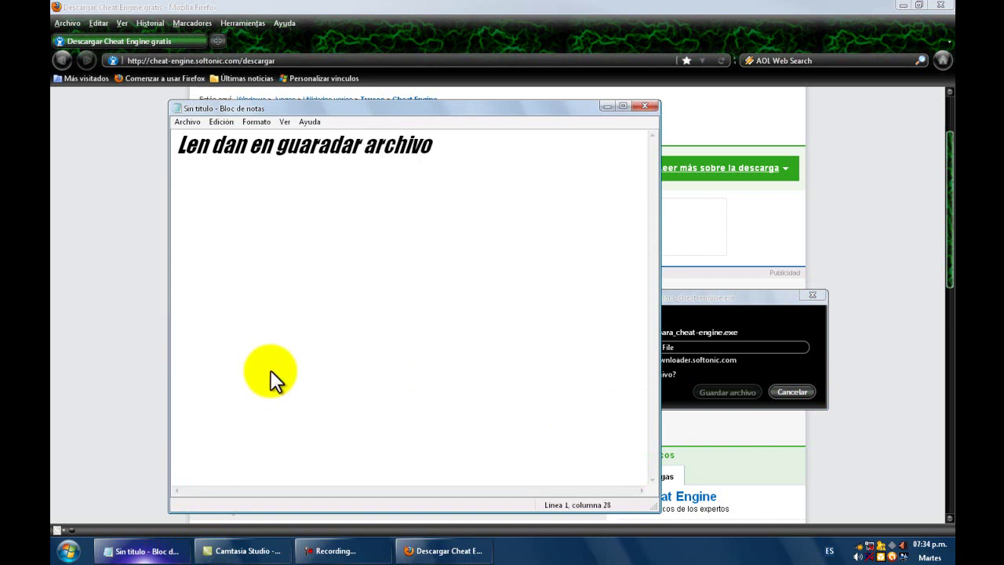
pyautogui.rightClick(271, 371)
pyautogui.click(303, 449)
pyautogui.press('Delete')
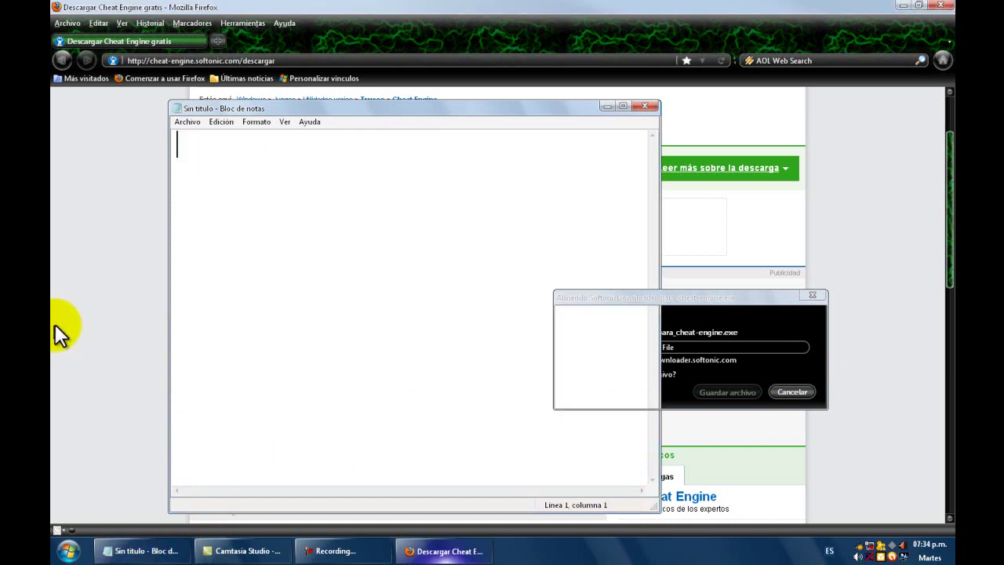
# Return to Firefox and save the file SoftonicDownloader_para_cheat-engine.exe.
pyautogui.click(729, 389)
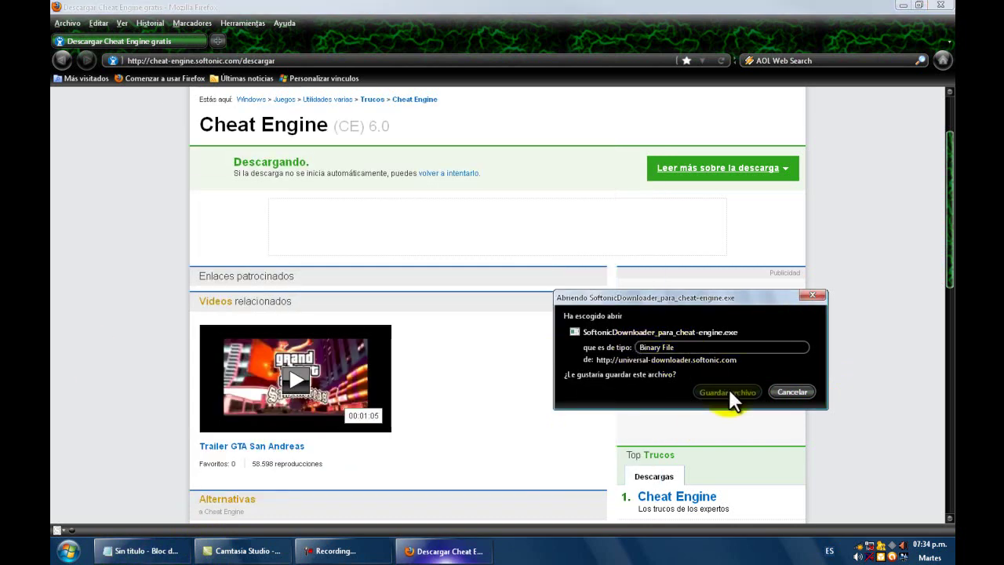
pyautogui.moveTo(688, 298); pyautogui.dragTo(653, 271)
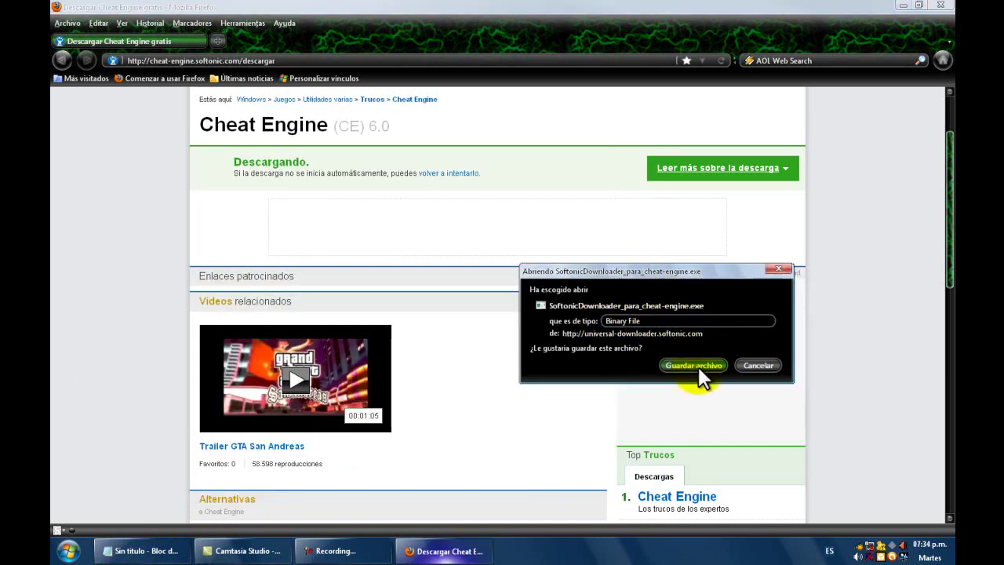
pyautogui.click(696, 371)
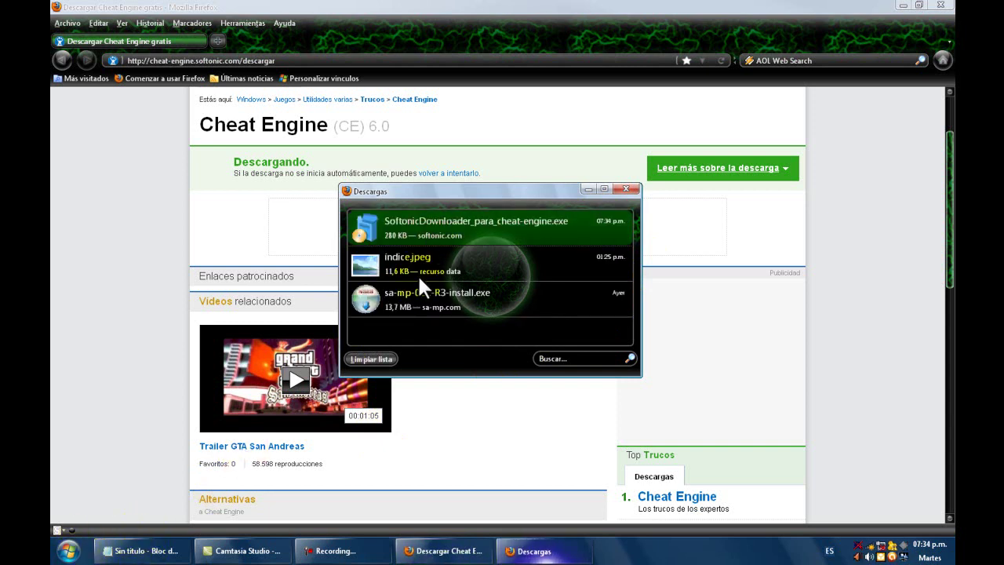
# Run the downloaded SoftonicDownloader_para_cheat-engine.exe, approving both security prompts, and close the downloads list.
pyautogui.doubleClick(411, 227)
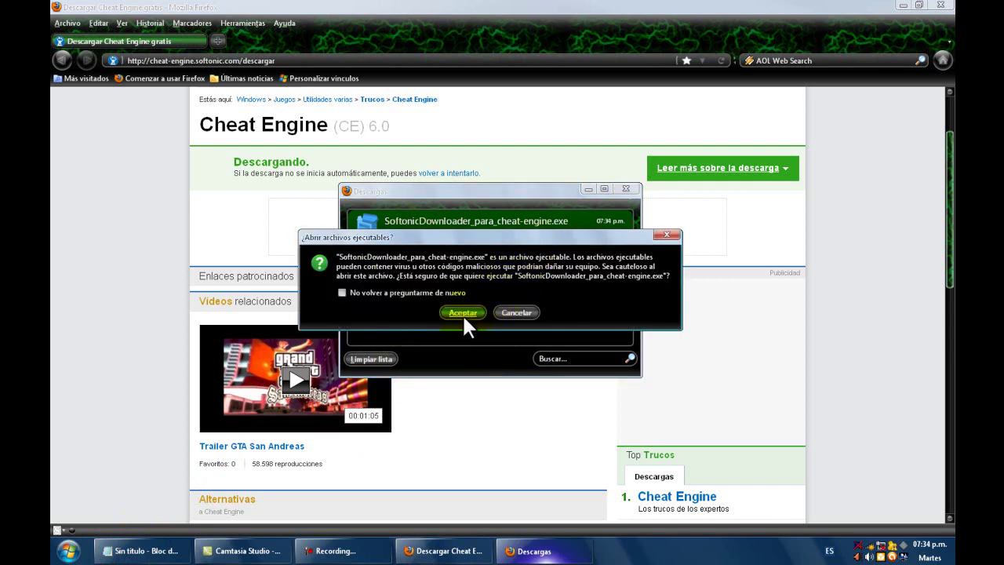
pyautogui.click(462, 314)
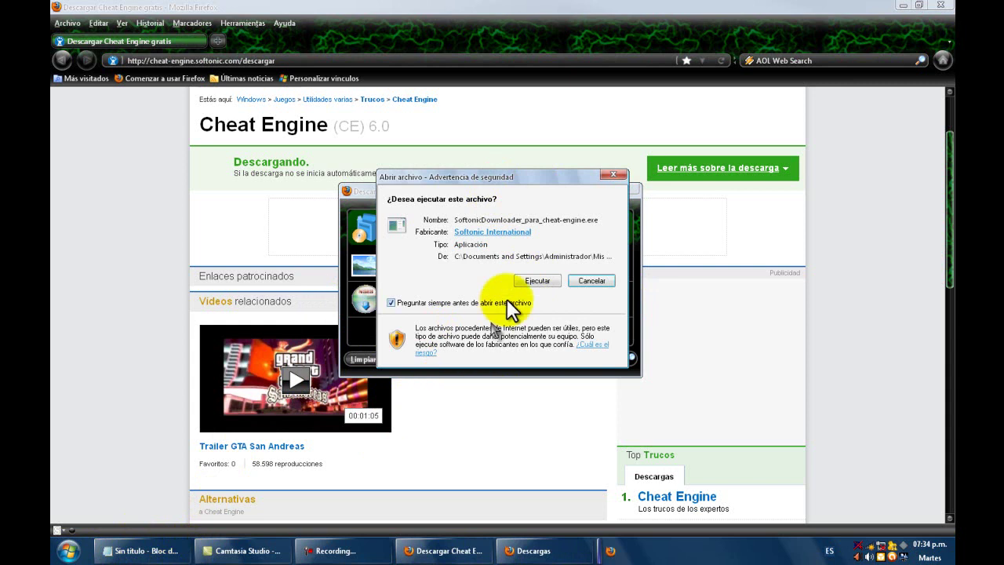
pyautogui.click(547, 282)
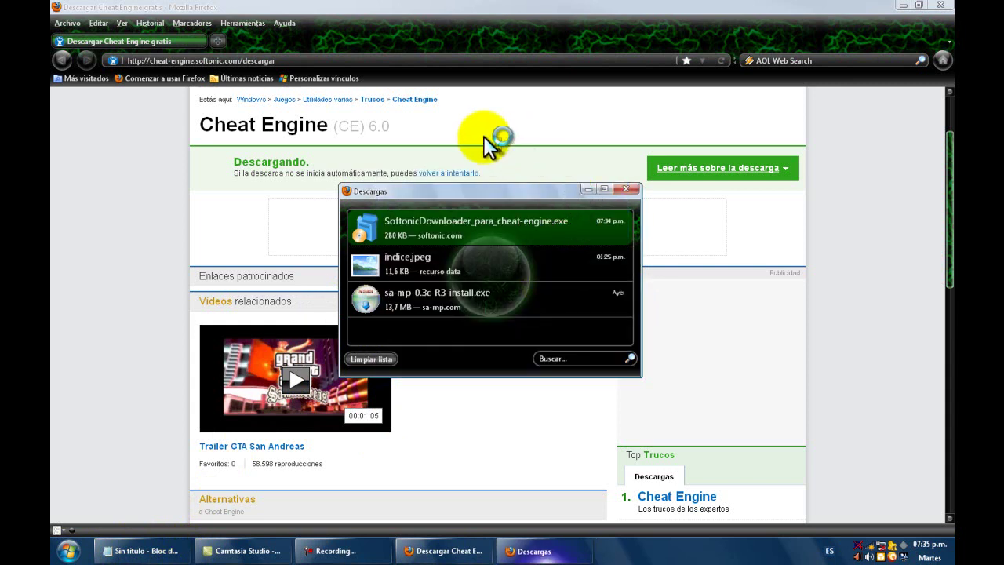
pyautogui.click(623, 189)
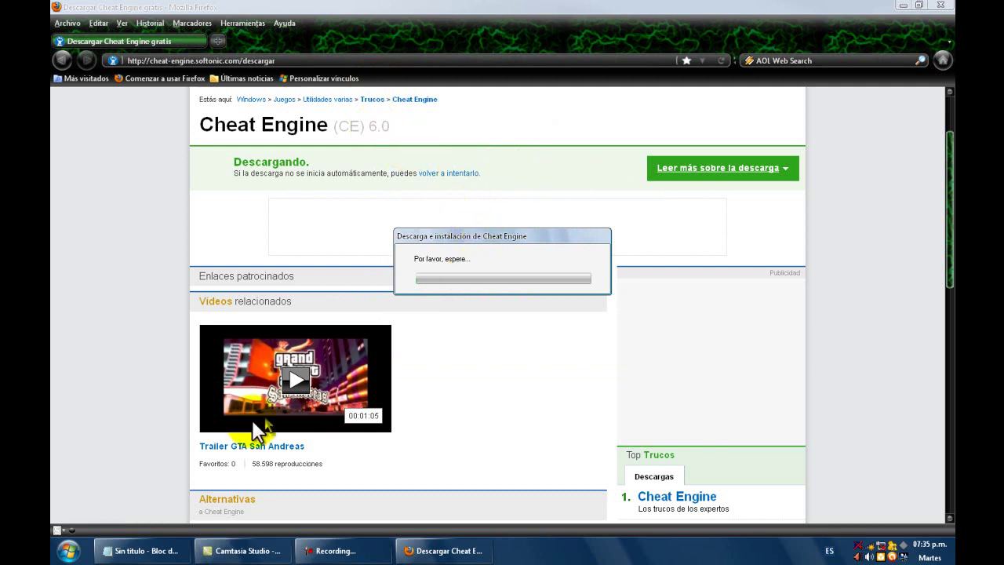
# Switch to Notepad, write the note "esperan esta lenta la pc aja miren", and clear it.
pyautogui.click(141, 551)
pyautogui.write('espera')
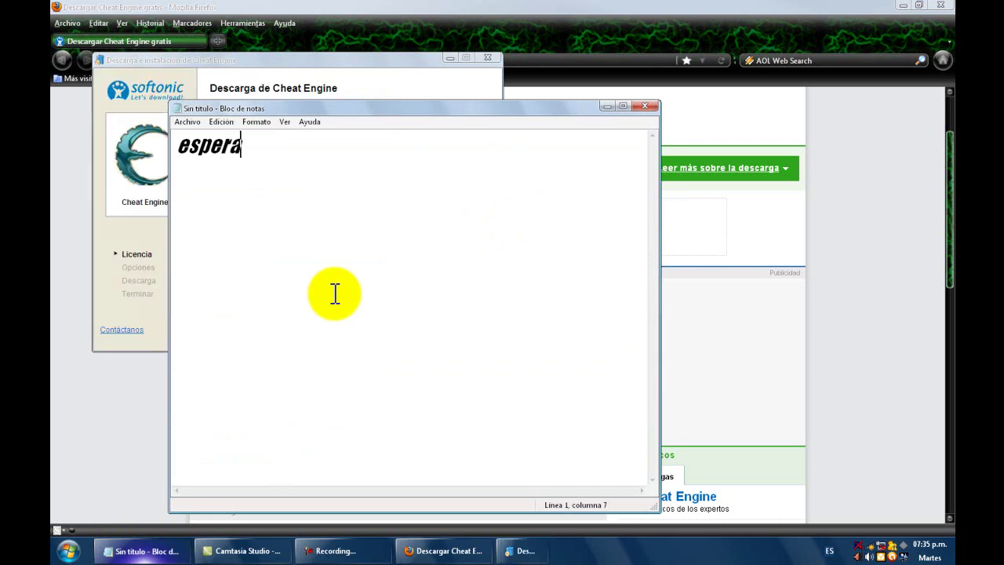
pyautogui.write('n esta len')
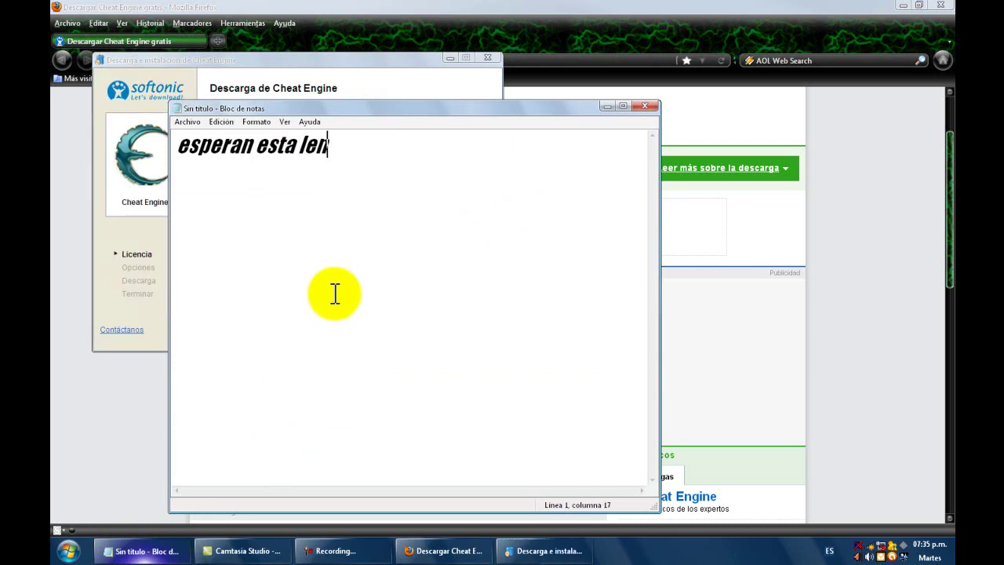
pyautogui.write('ta la pc aja miren')
pyautogui.rightClick(334, 293)
pyautogui.click(346, 371)
pyautogui.press('Delete')
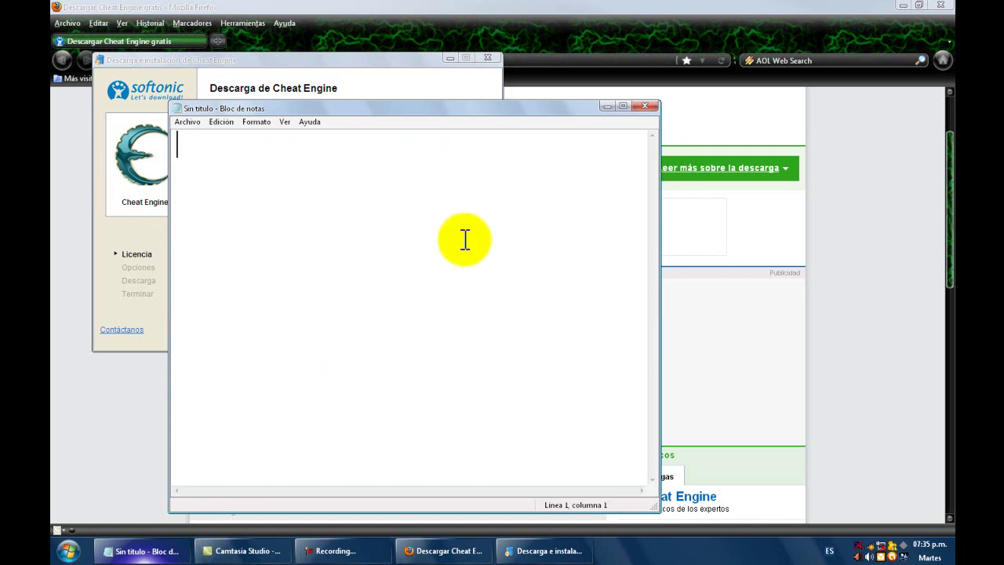
# Write the note "le dan en aceptar", clear it, and minimize Notepad.
pyautogui.write('le dan e')
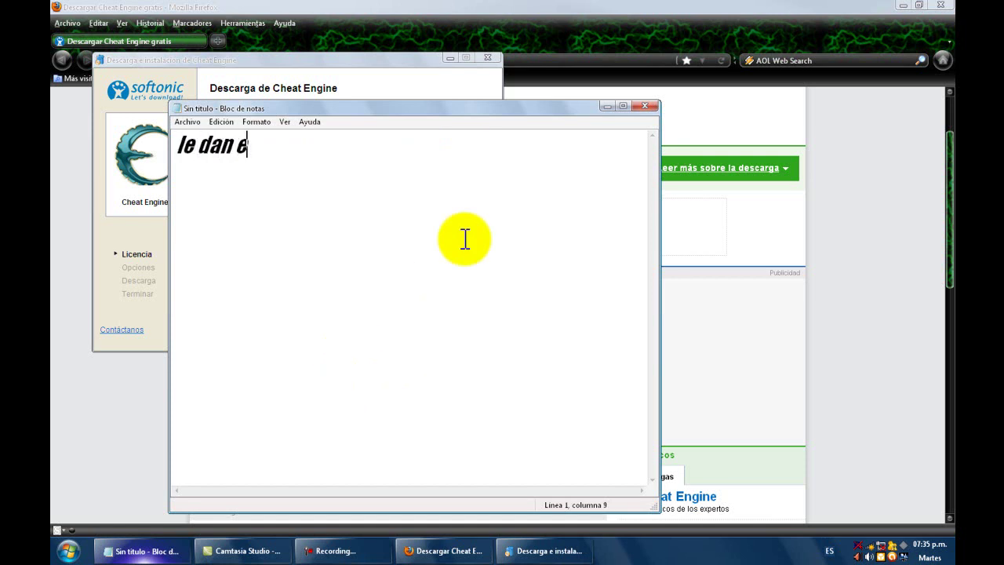
pyautogui.write('n aceptar')
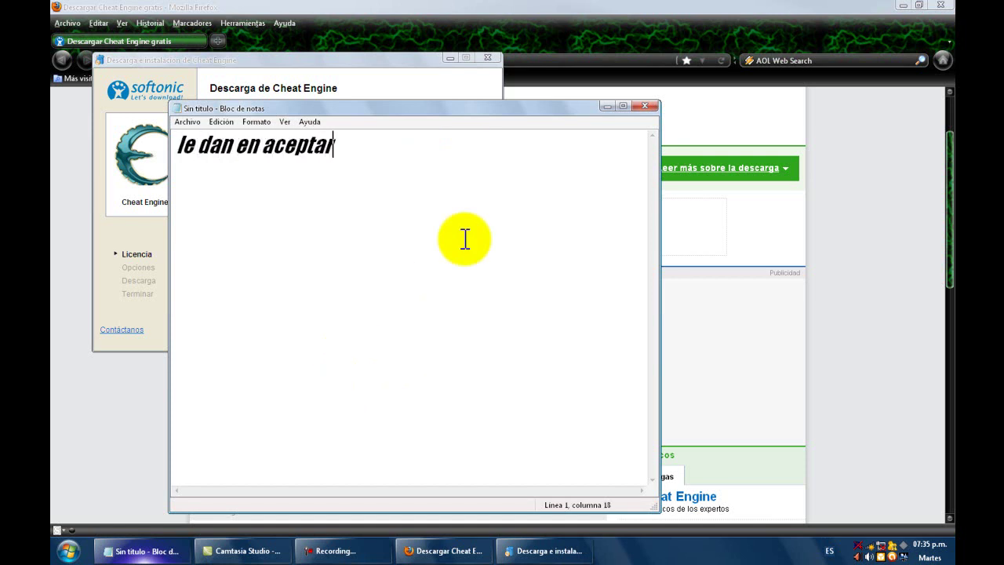
pyautogui.rightClick(465, 240)
pyautogui.click(482, 323)
pyautogui.press('Delete')
pyautogui.click(608, 106)
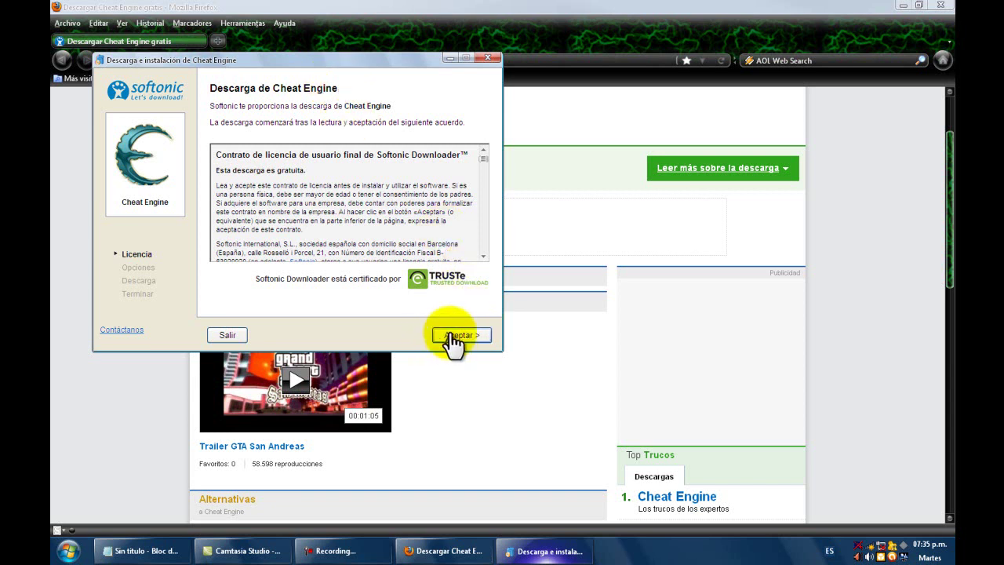
# Accept the Softonic Downloader licence and start the Cheat Engine download without the optional Internet Explorer 8.
pyautogui.click(456, 338)
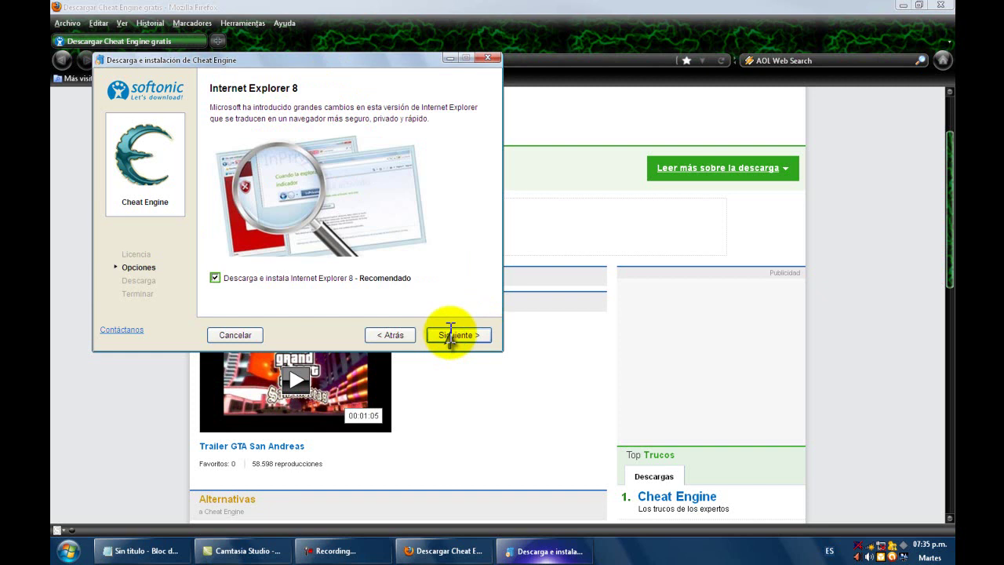
pyautogui.click(312, 279)
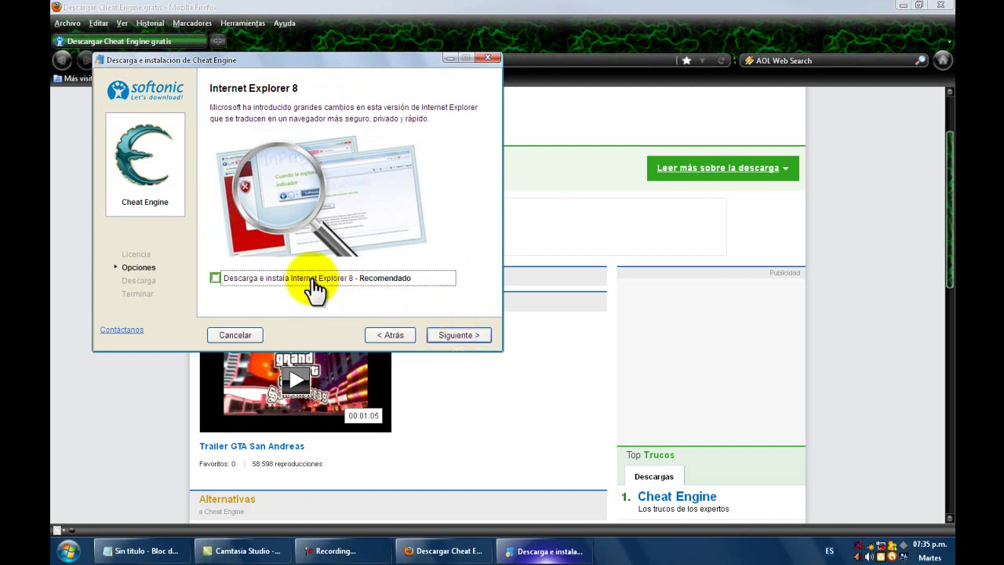
pyautogui.click(312, 280)
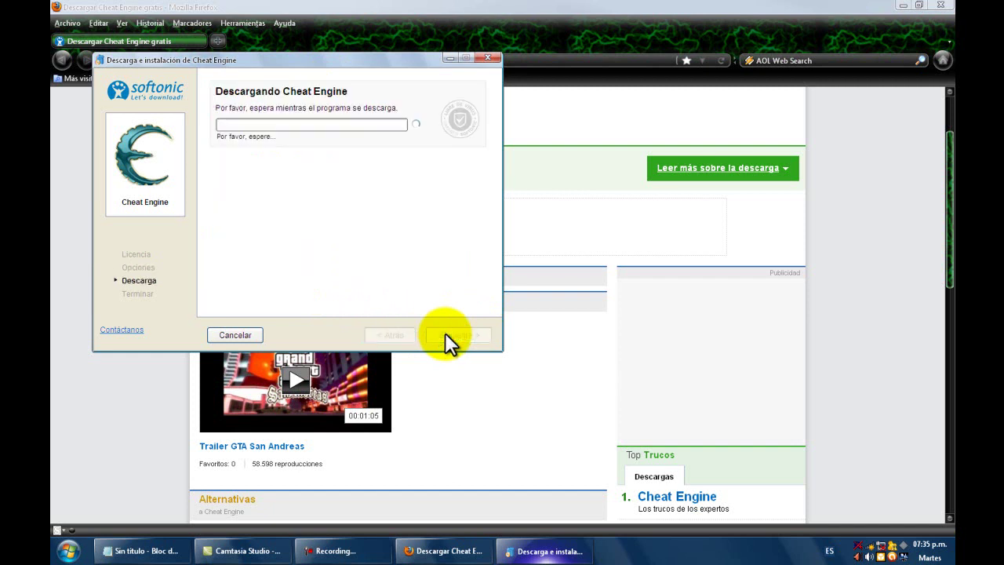
# Switch to Notepad, write the note "Esperan yo voy a pusar el video", and clear it.
pyautogui.click(147, 550)
pyautogui.write('4spera')
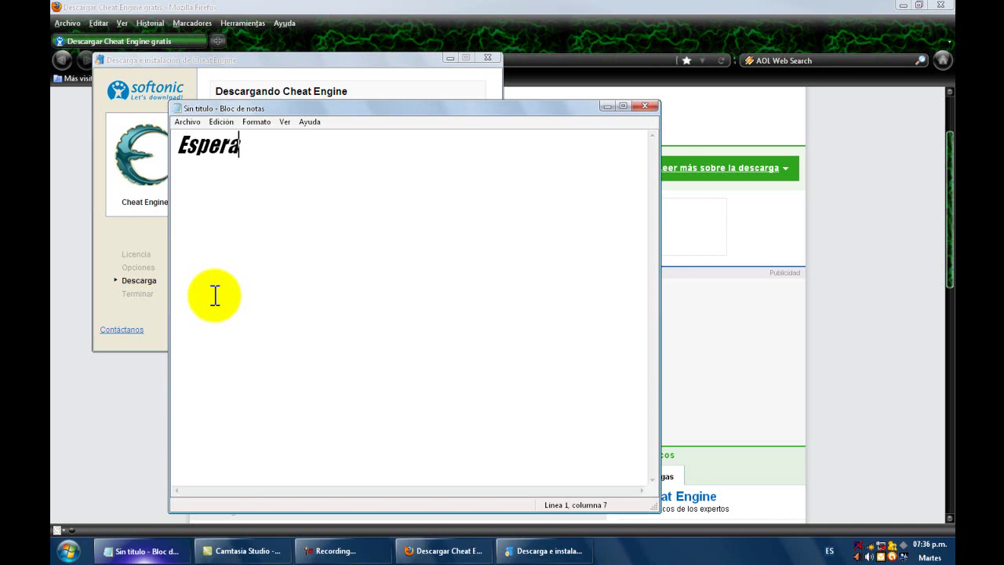
pyautogui.write('n yo voy a ')
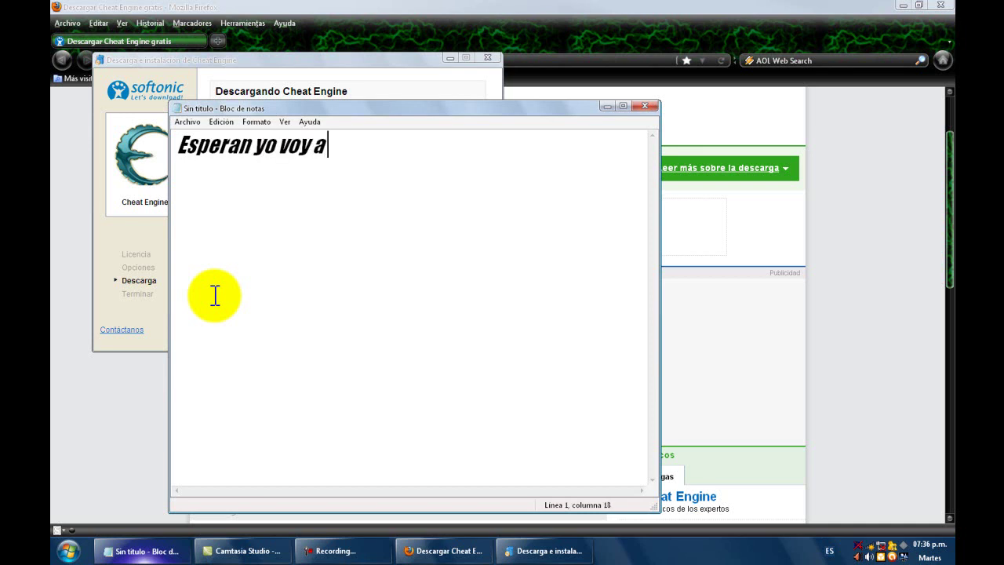
pyautogui.write('pusar el video')
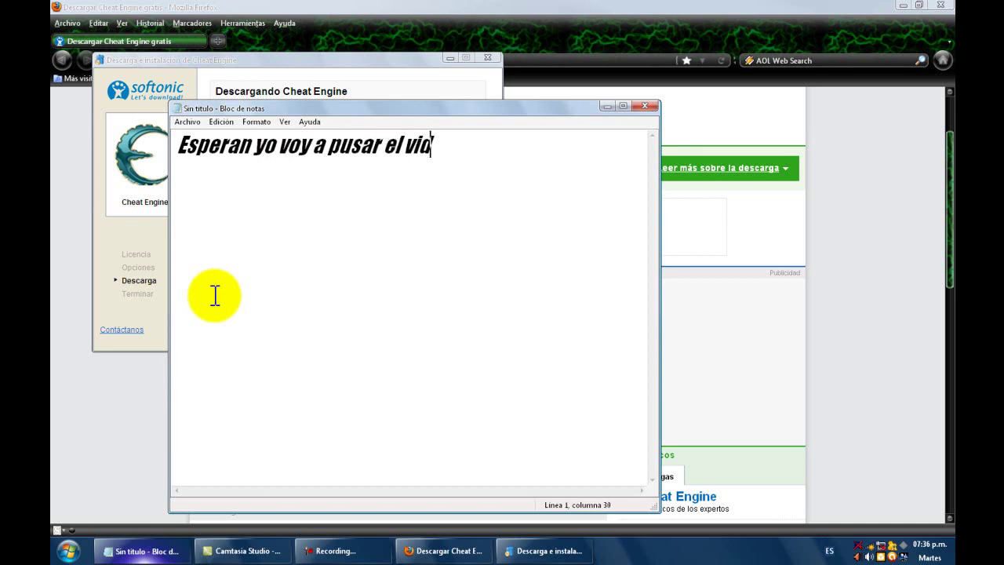
pyautogui.rightClick(214, 295)
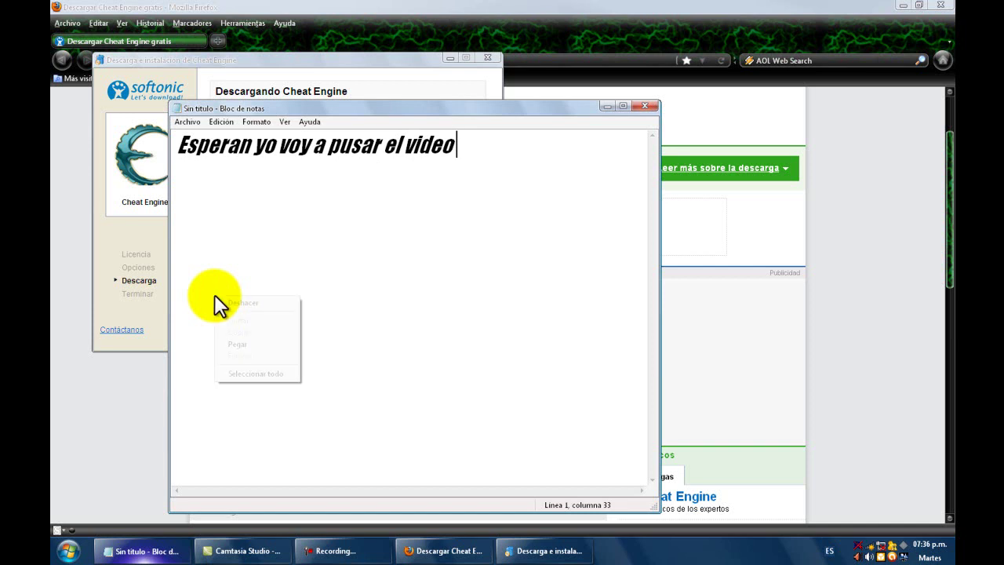
pyautogui.click(250, 376)
pyautogui.press('Delete')
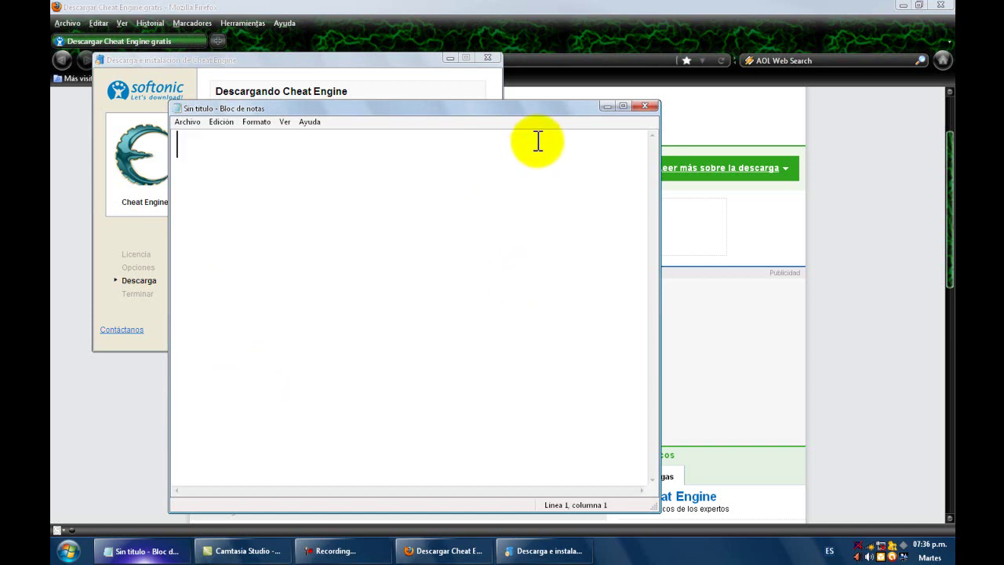
# Minimize Notepad and pause the screen recording while Cheat Engine downloads.
pyautogui.click(605, 104)
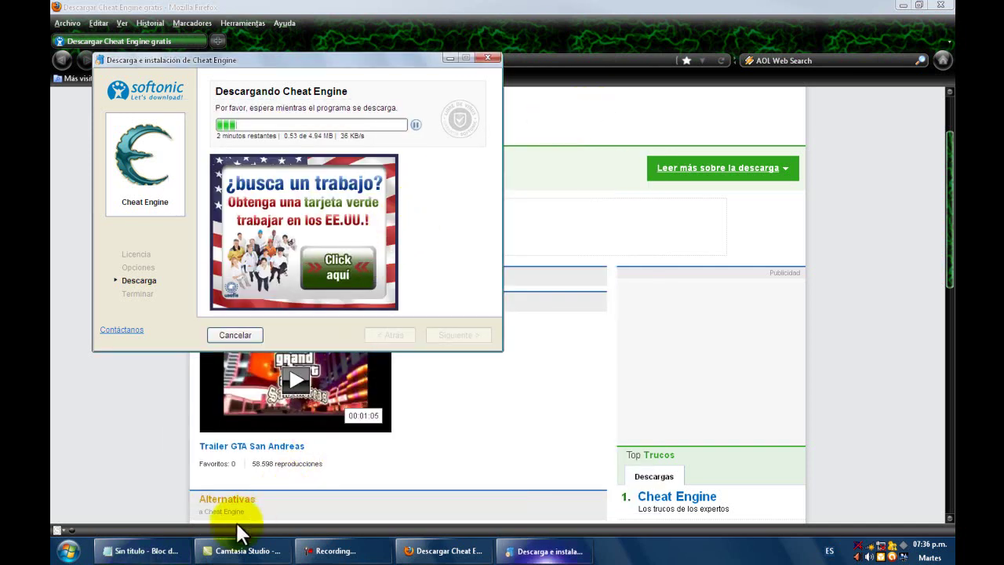
pyautogui.click(329, 553)
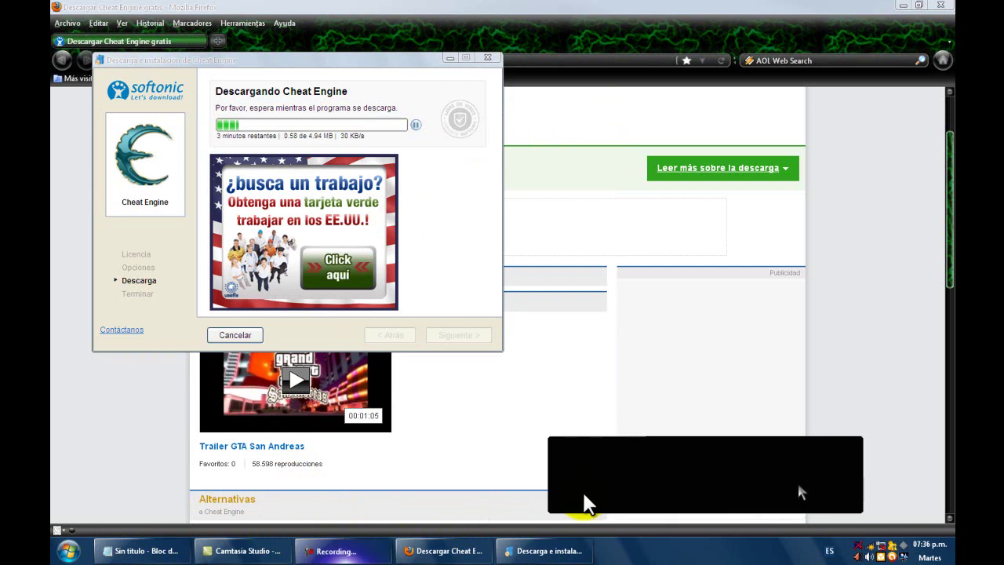
pyautogui.click(895, 490)
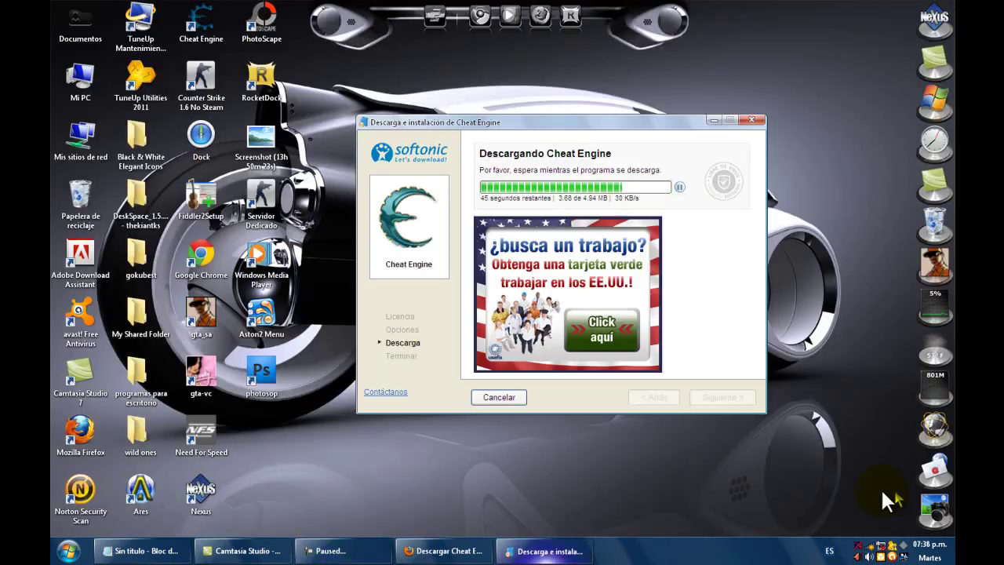
# Switch to Notepad, write the note "aja vuelvo ya casi termina", clear it, and minimize Notepad.
pyautogui.click(186, 557)
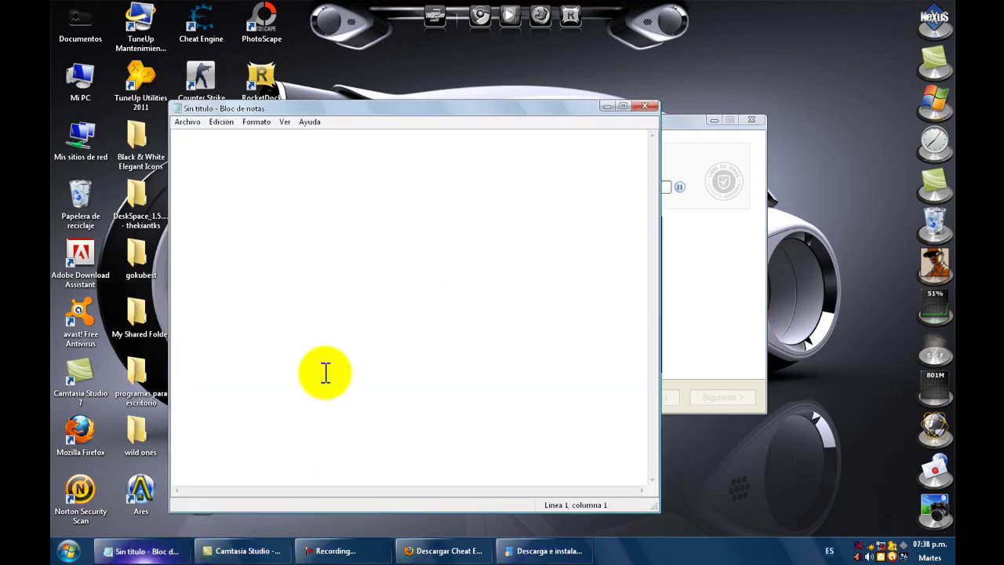
pyautogui.write('aja vuelvo')
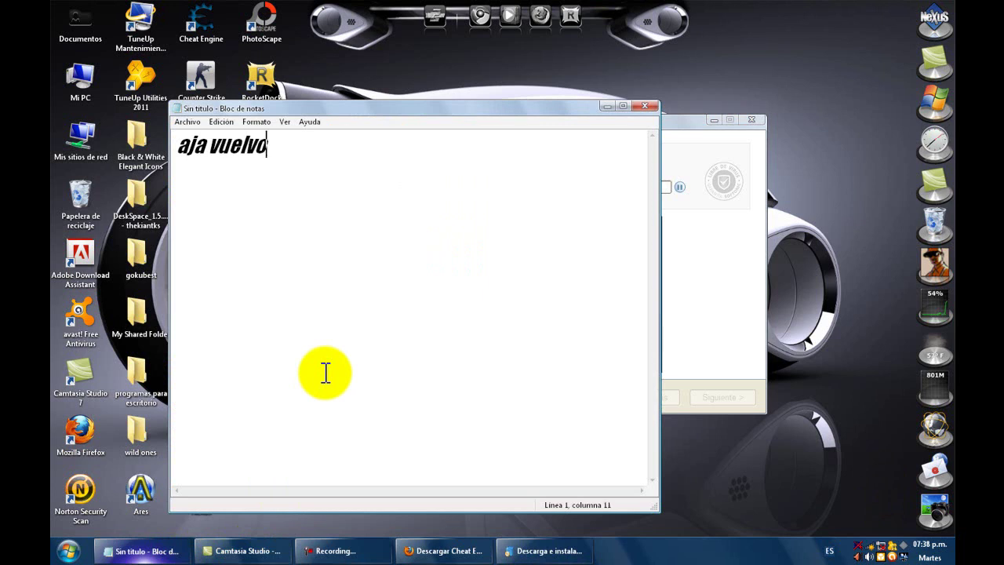
pyautogui.write(' ya casi termina')
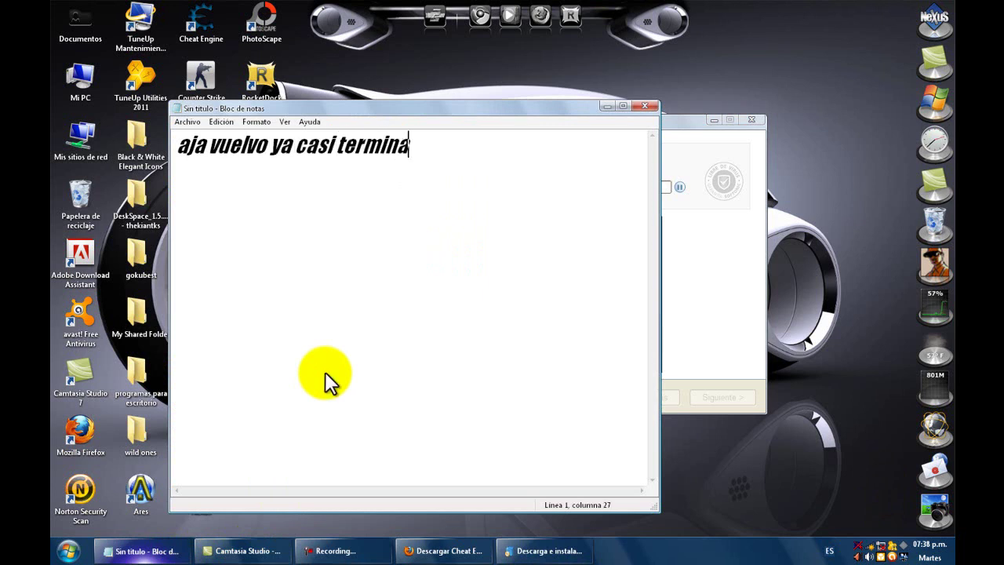
pyautogui.rightClick(326, 374)
pyautogui.click(348, 451)
pyautogui.press('Delete')
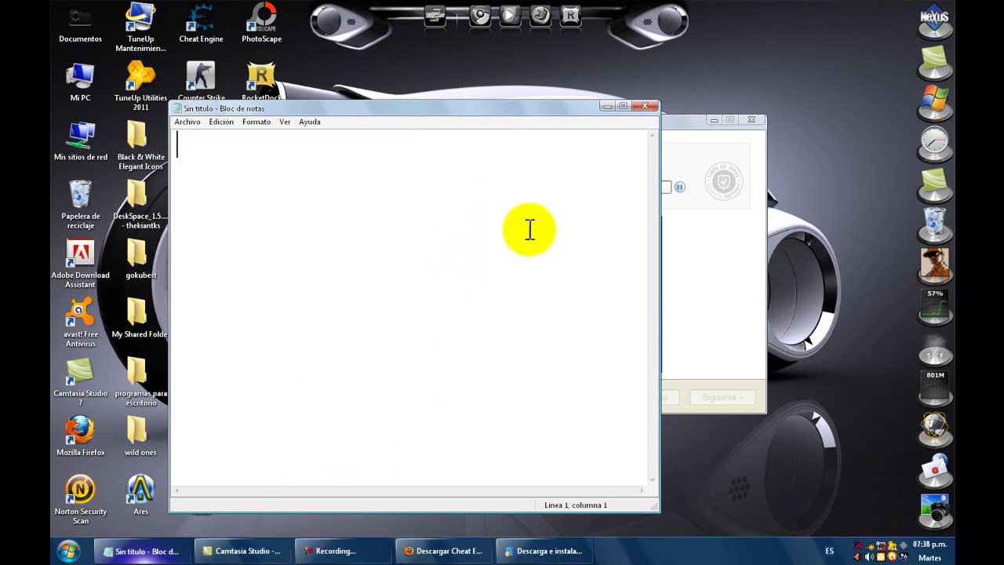
pyautogui.click(608, 105)
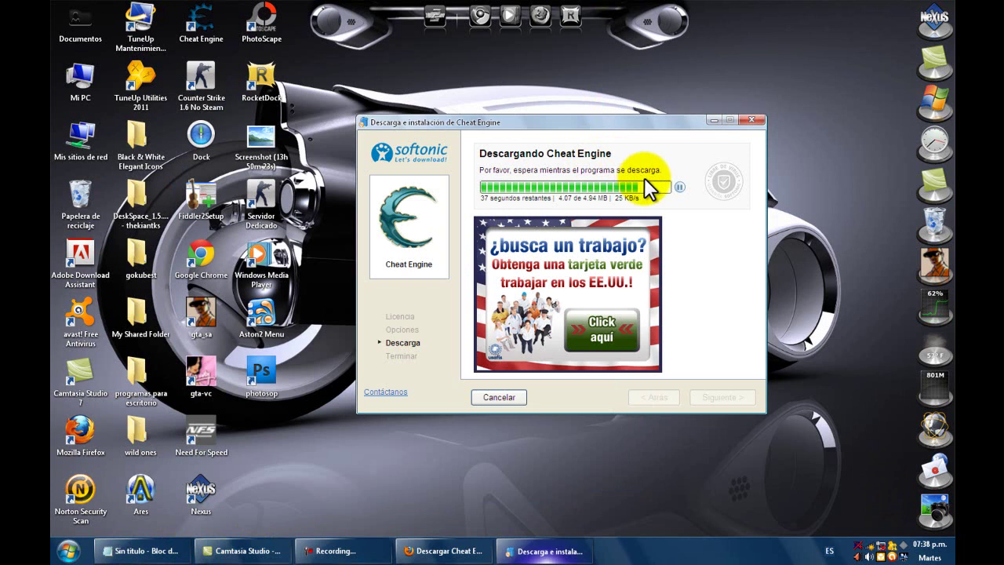
pyautogui.click(161, 549)
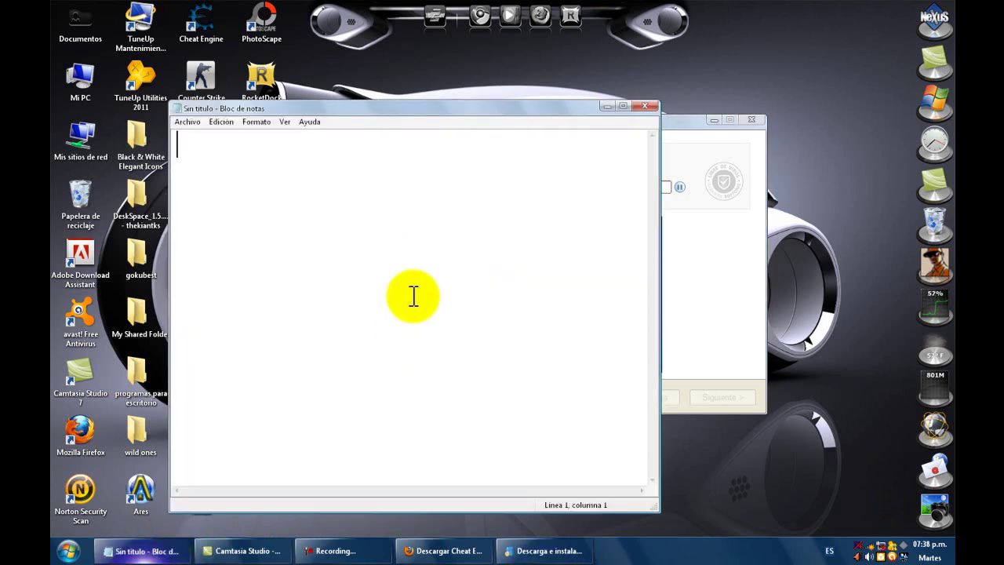
pyautogui.click(601, 105)
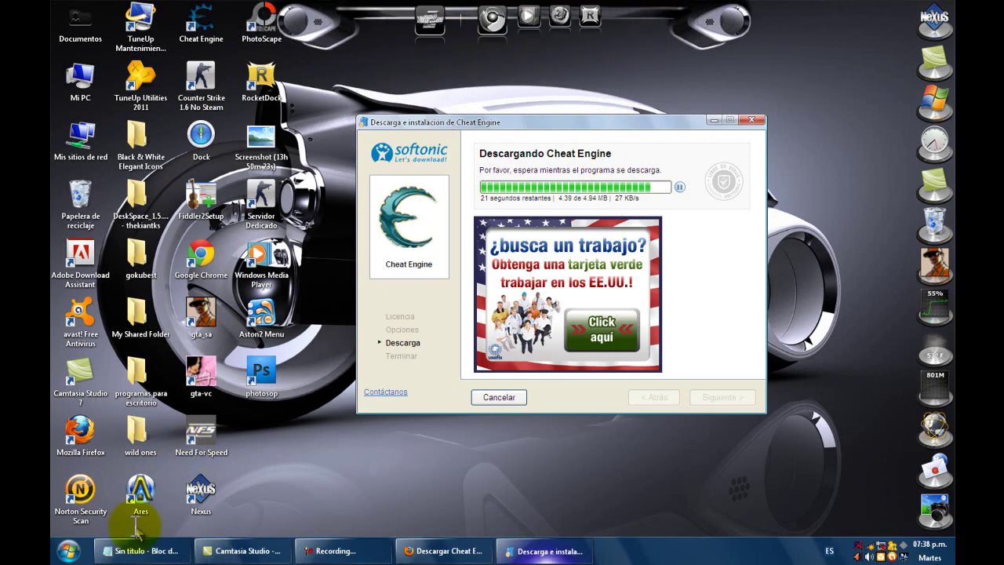
# Switch to Notepad, write "yo tengo pro es la version mas nueva 6.0 es la mejor", clear it, and minimize Notepad.
pyautogui.click(141, 551)
pyautogui.write('yo ')
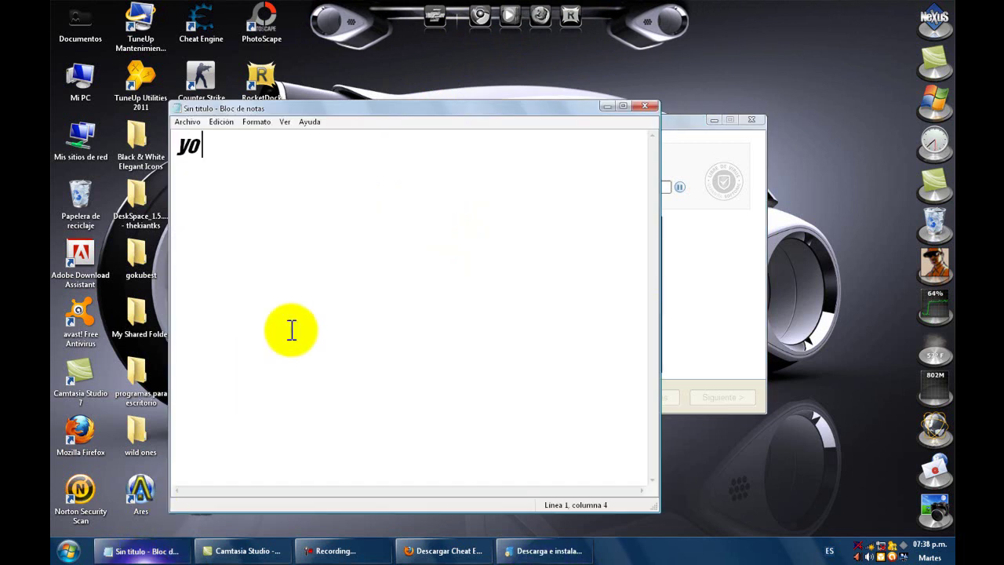
pyautogui.write('tengo pro es')
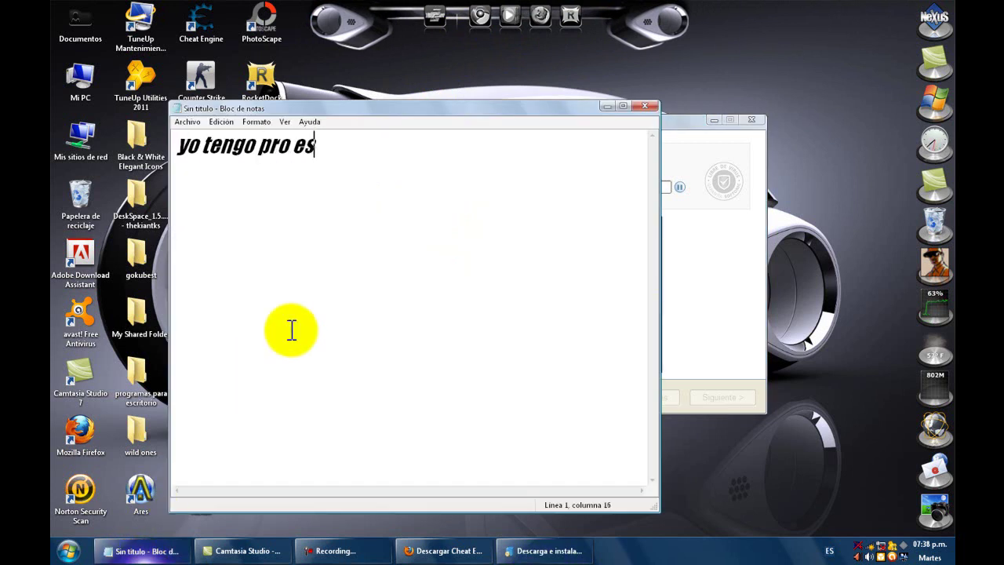
pyautogui.write(' la version ')
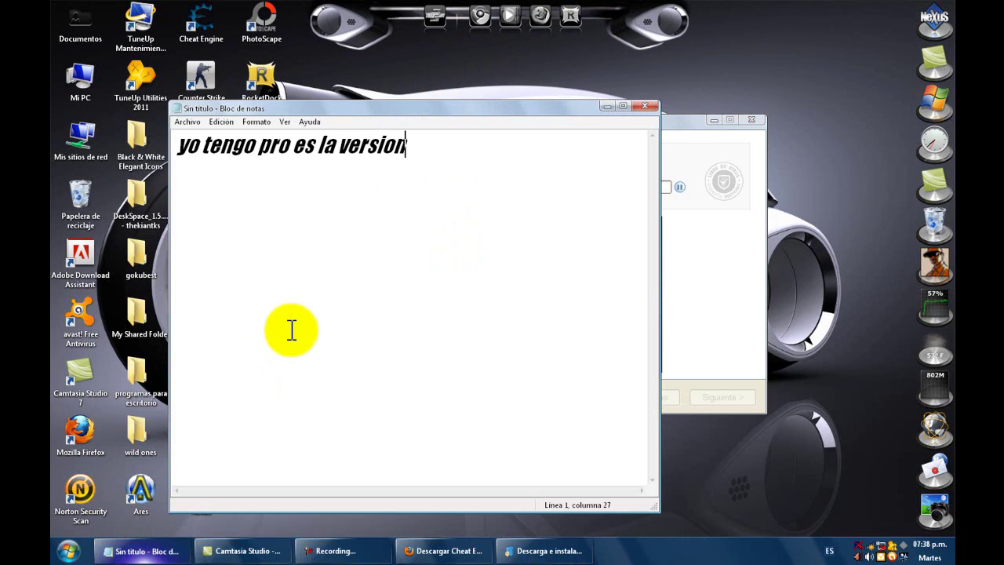
pyautogui.write('mas nueva')
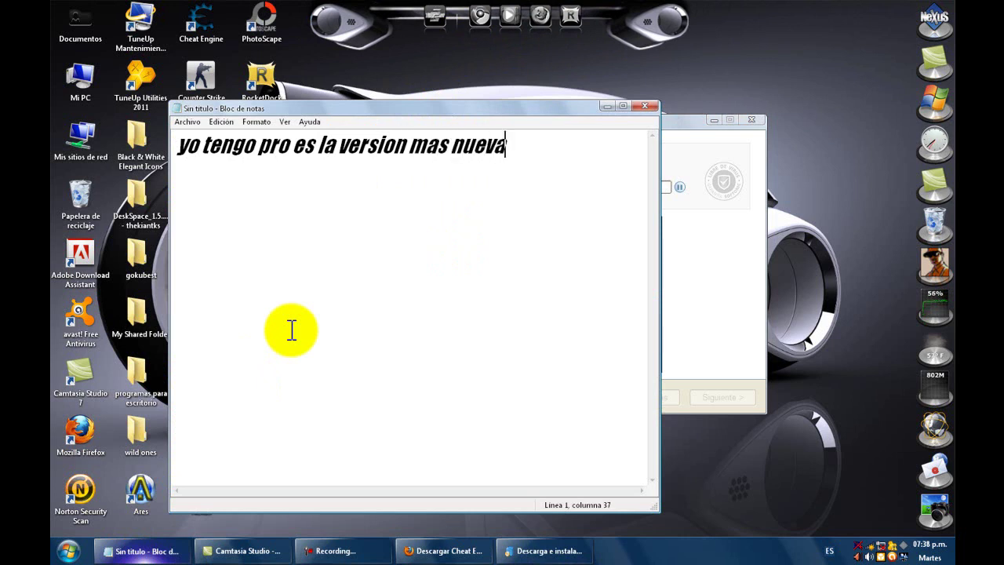
pyautogui.write(' 6.0')
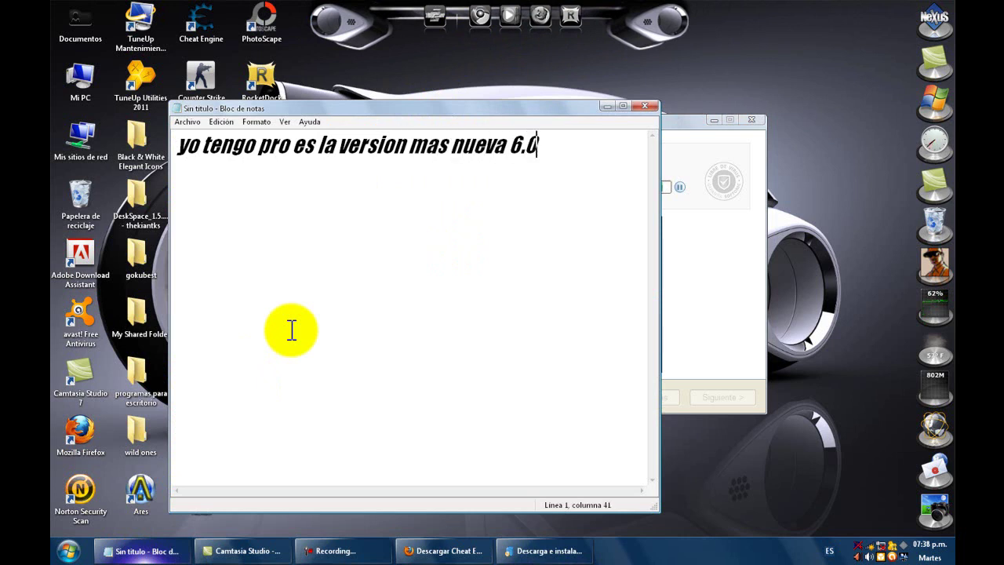
pyautogui.write(' es la mejor')
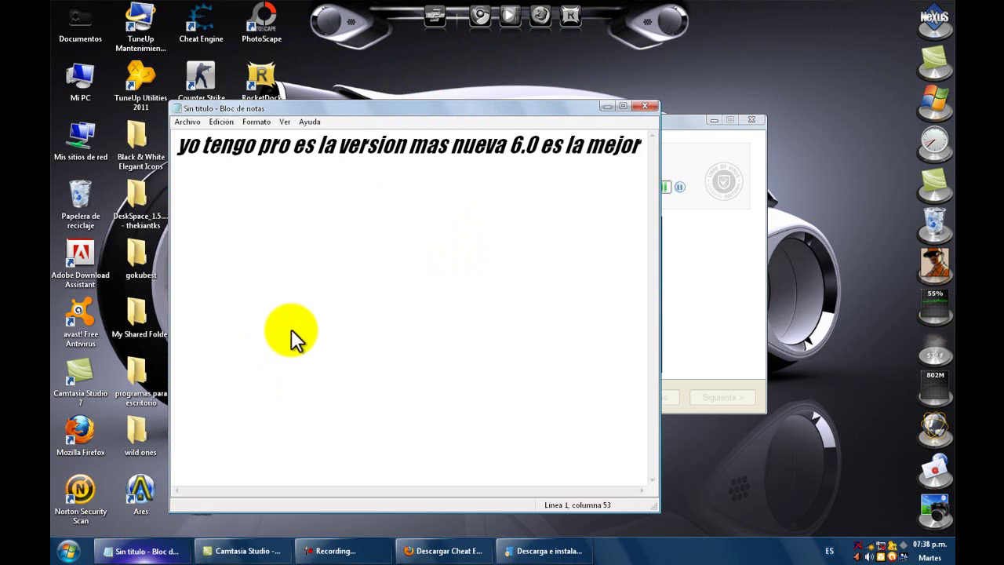
pyautogui.rightClick(291, 330)
pyautogui.click(313, 408)
pyautogui.press('Delete')
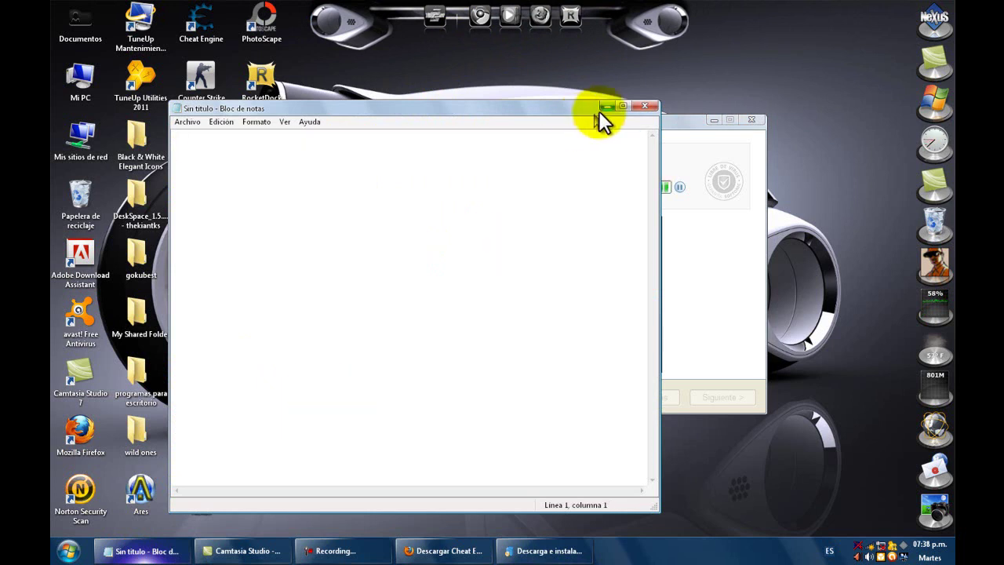
pyautogui.click(602, 108)
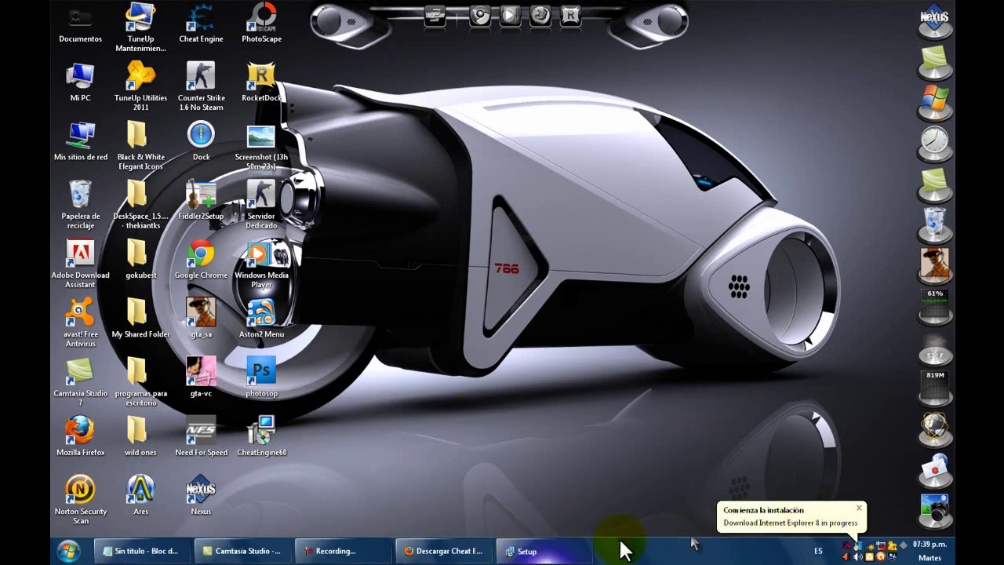
# Bring up the Softonic Downloader and close it, abandoning the unfinished Internet Explorer 8 download.
pyautogui.click(861, 552)
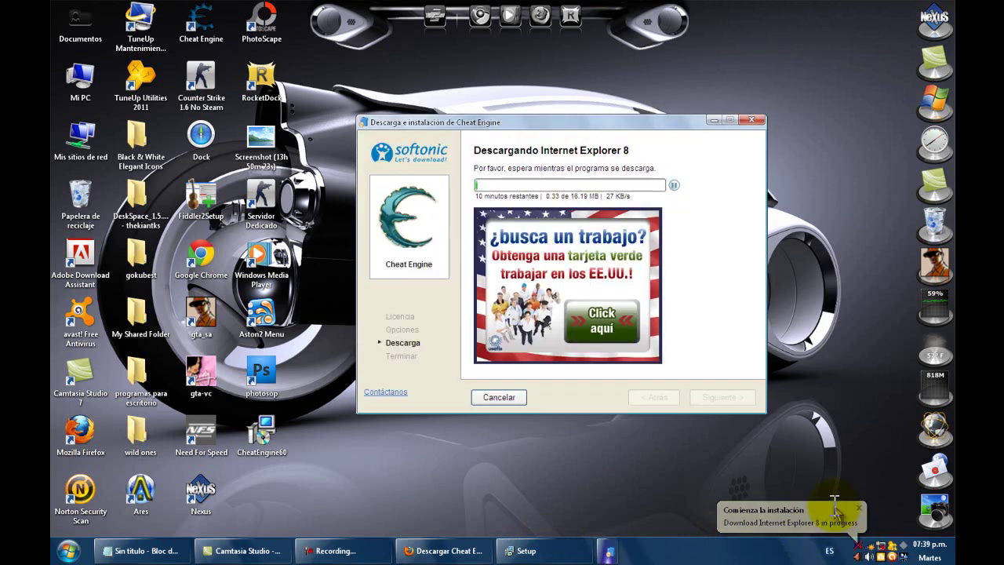
pyautogui.click(751, 120)
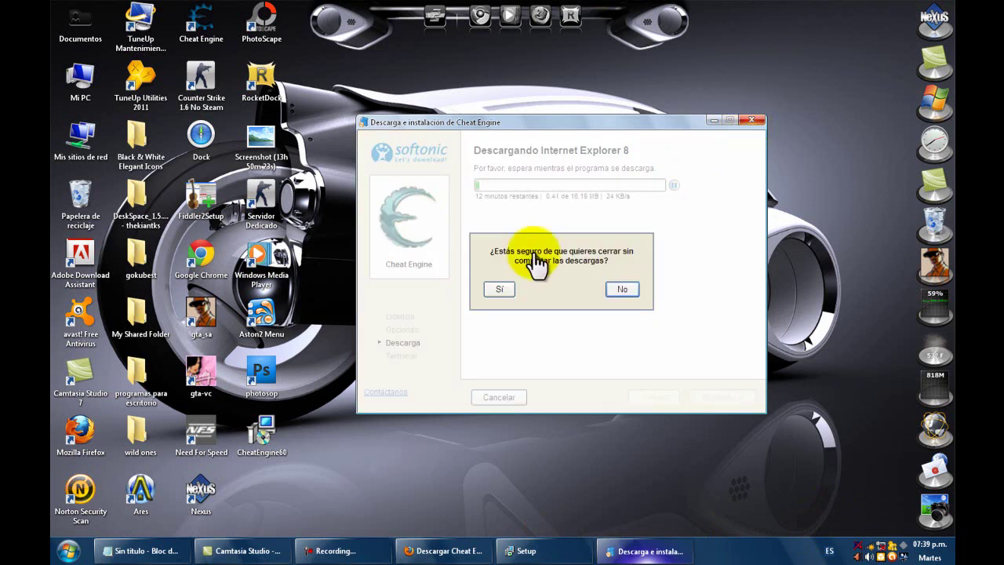
pyautogui.click(497, 290)
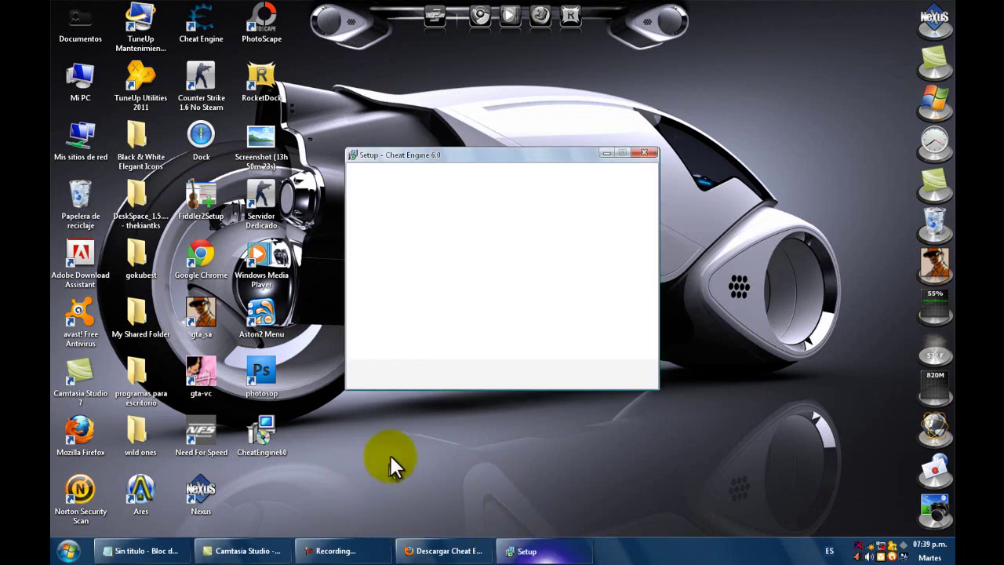
# Switch to Notepad, write the note "despues les va a salir esto", and clear it.
pyautogui.click(146, 551)
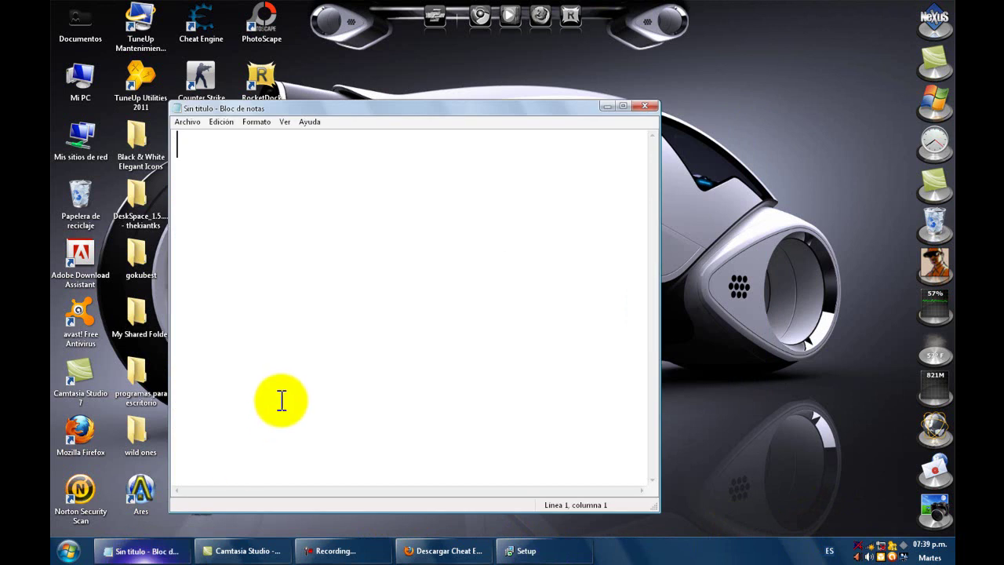
pyautogui.write('despues ')
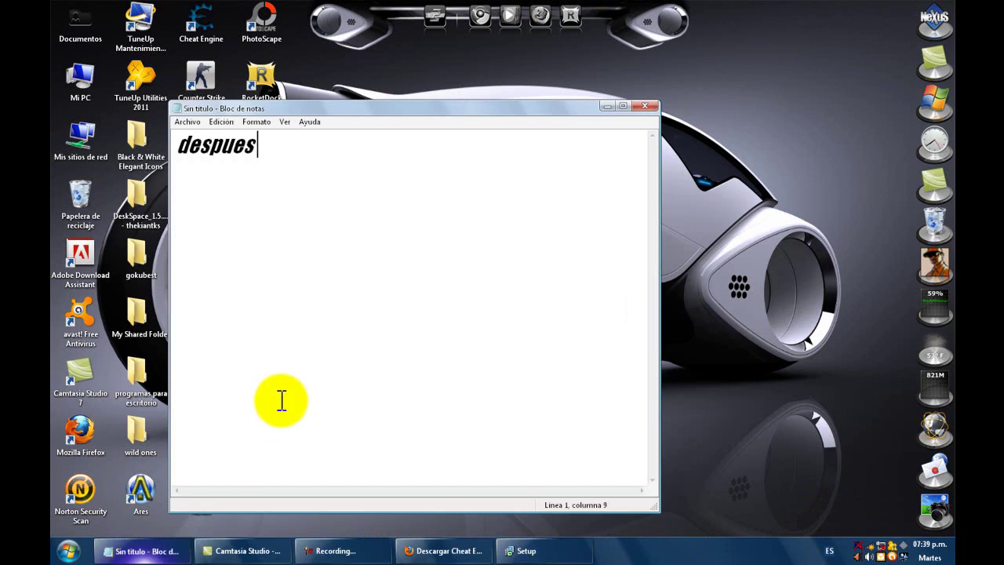
pyautogui.write('les va a salir esto')
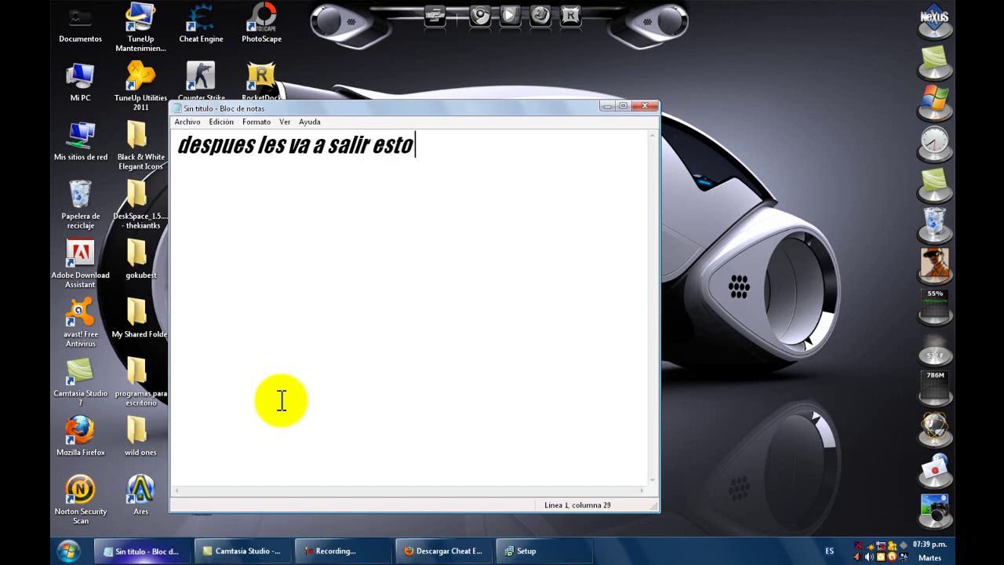
pyautogui.rightClick(282, 401)
pyautogui.click(321, 479)
pyautogui.press('Delete')
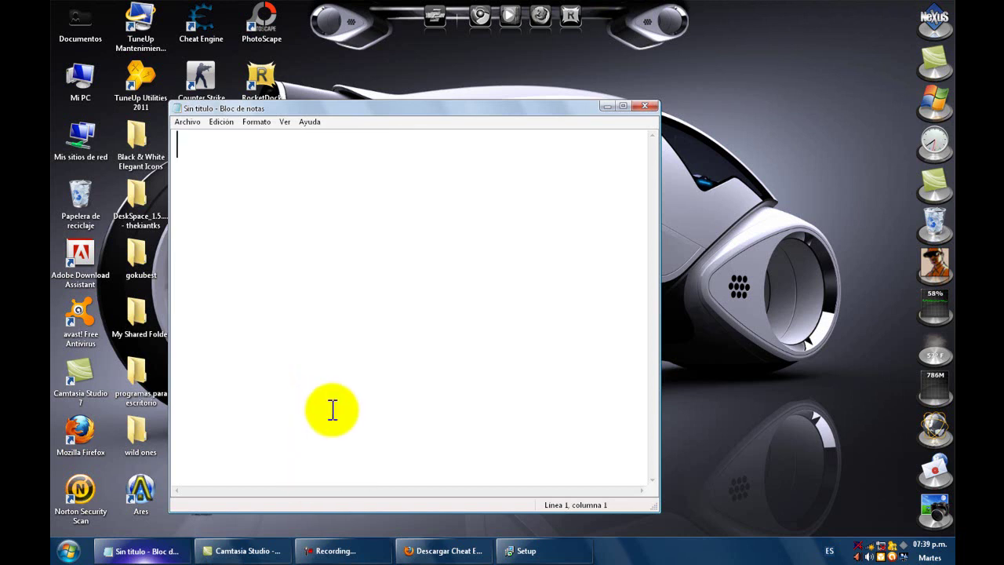
# Write the note "li miren lo q van a hacer", clear it, and minimize Notepad to return to the Cheat Engine setup.
pyautogui.write('// miren')
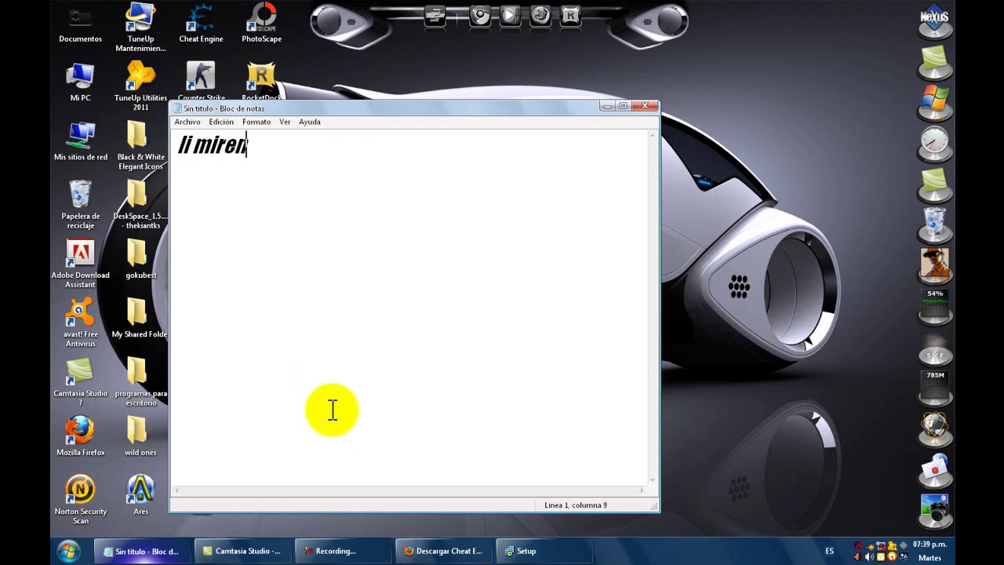
pyautogui.write(' lo q vann')
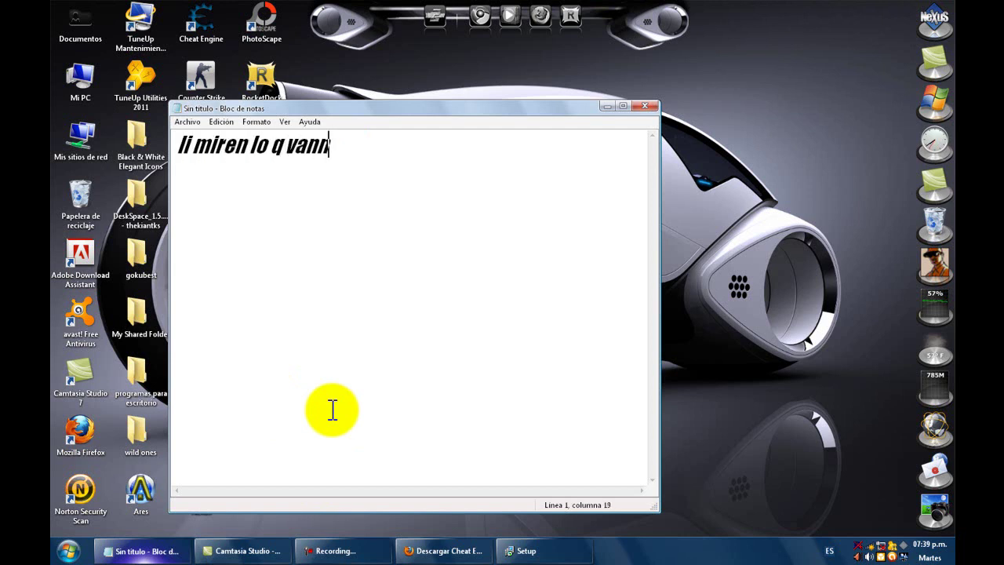
pyautogui.press('BackSpace')
pyautogui.write(' a hacer')
pyautogui.rightClick(332, 409)
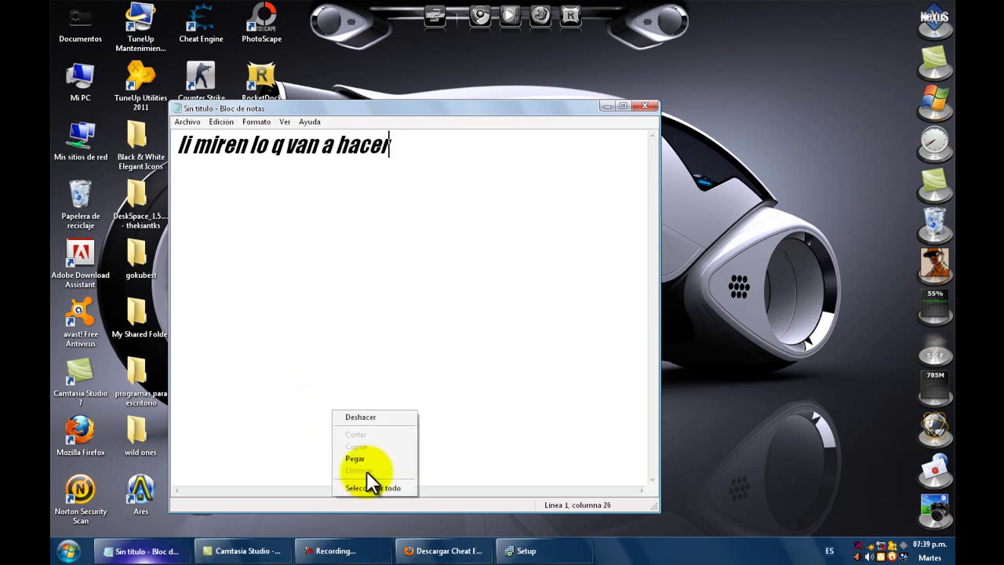
pyautogui.click(370, 485)
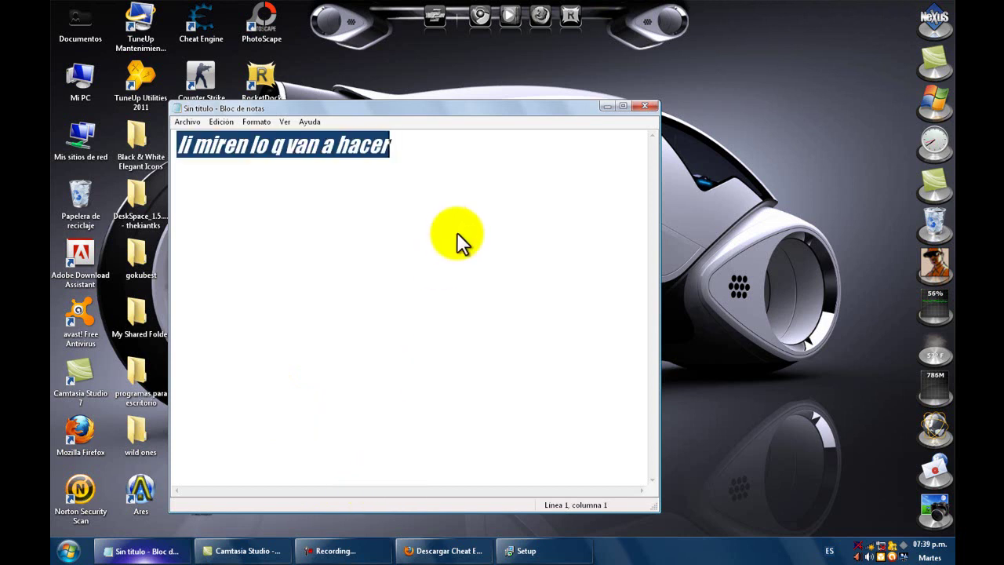
pyautogui.press('Delete')
pyautogui.click(606, 106)
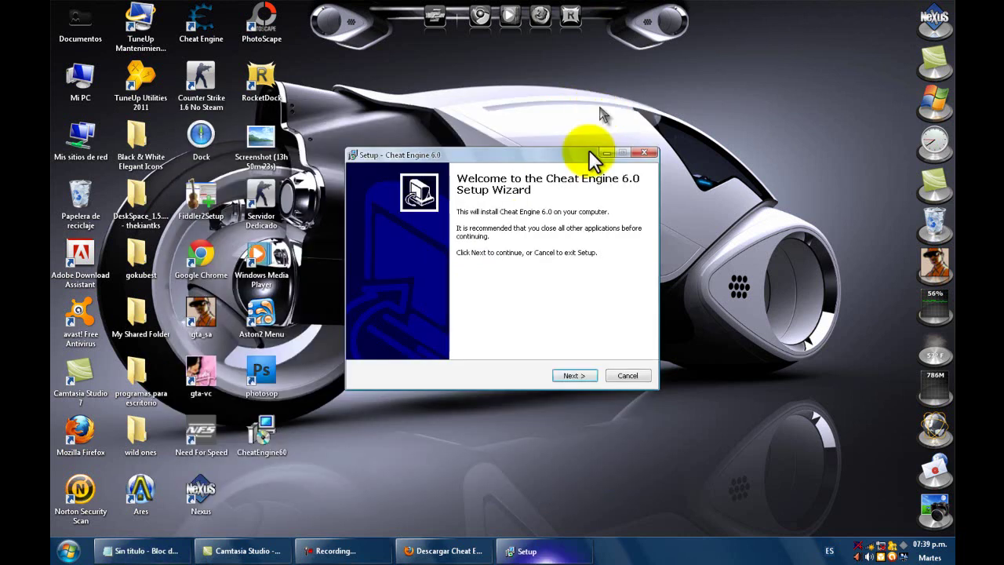
# Accept the Cheat Engine 6.0 licence and continue setup with the default destination folder and a desktop icon.
pyautogui.click(573, 376)
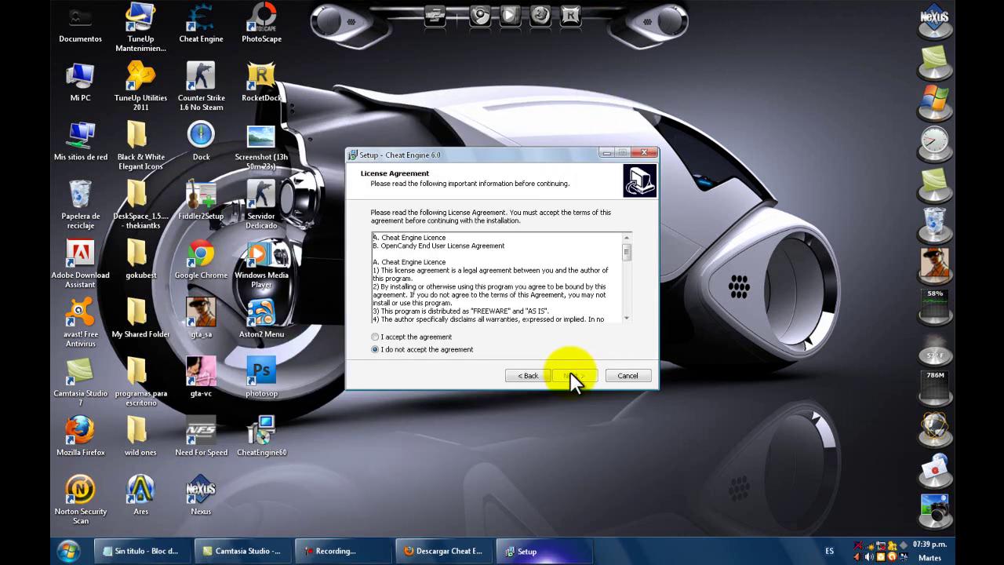
pyautogui.click(416, 338)
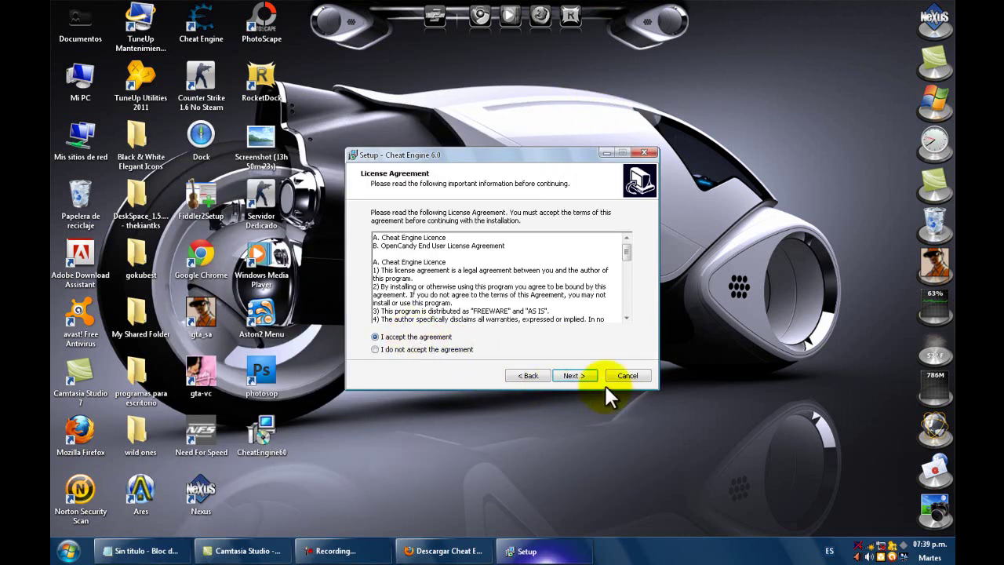
pyautogui.click(579, 369)
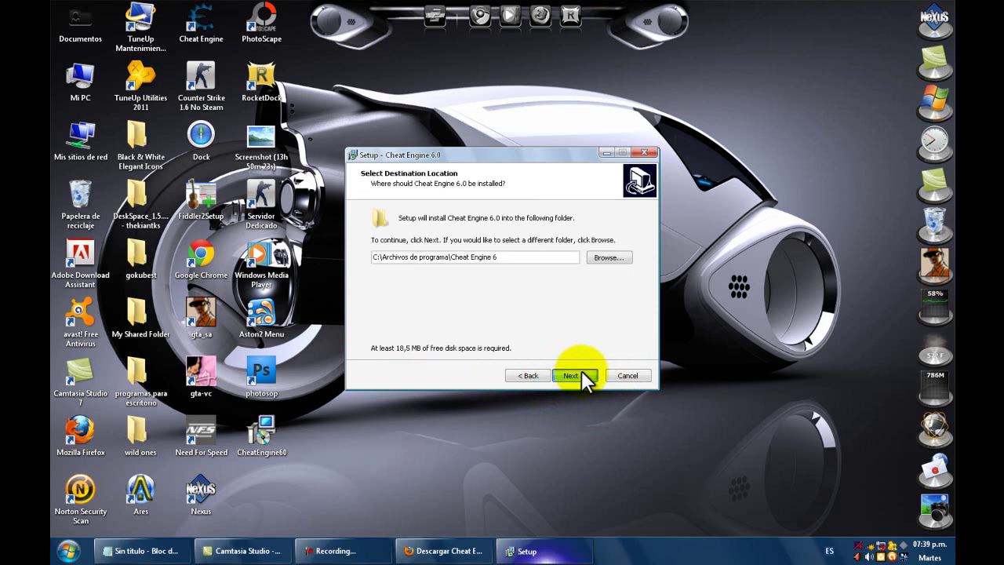
pyautogui.click(581, 375)
pyautogui.click(582, 375)
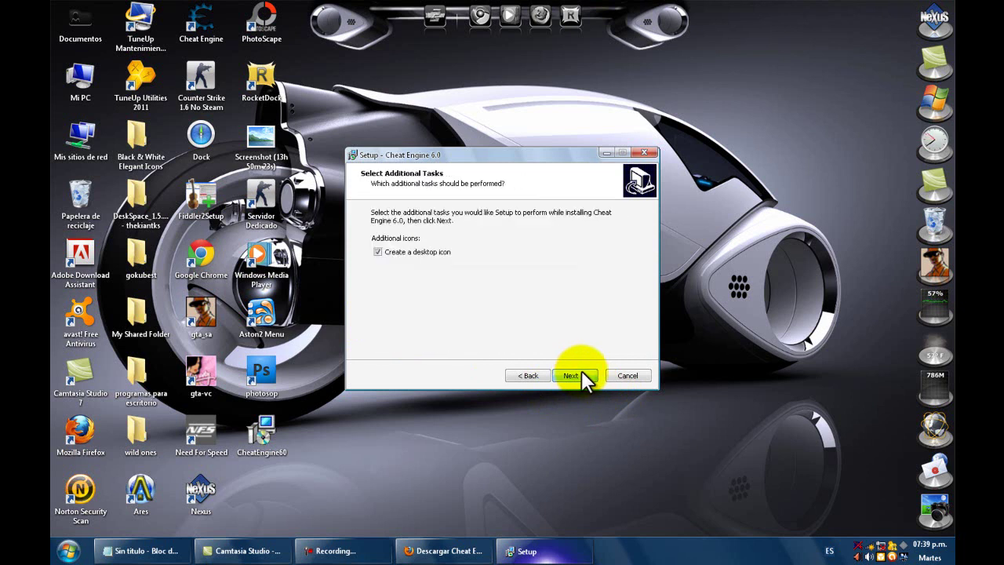
pyautogui.click(581, 375)
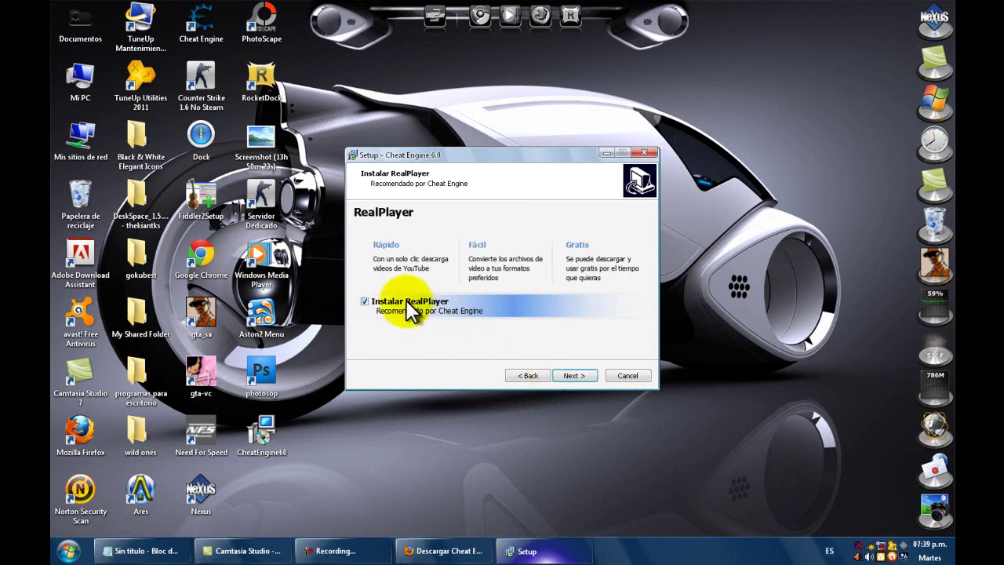
# Run the Cheat Engine 6.0 installation past the RealPlayer offer and finish setup with Launch Cheat Engine 6.0 enabled.
pyautogui.click(573, 375)
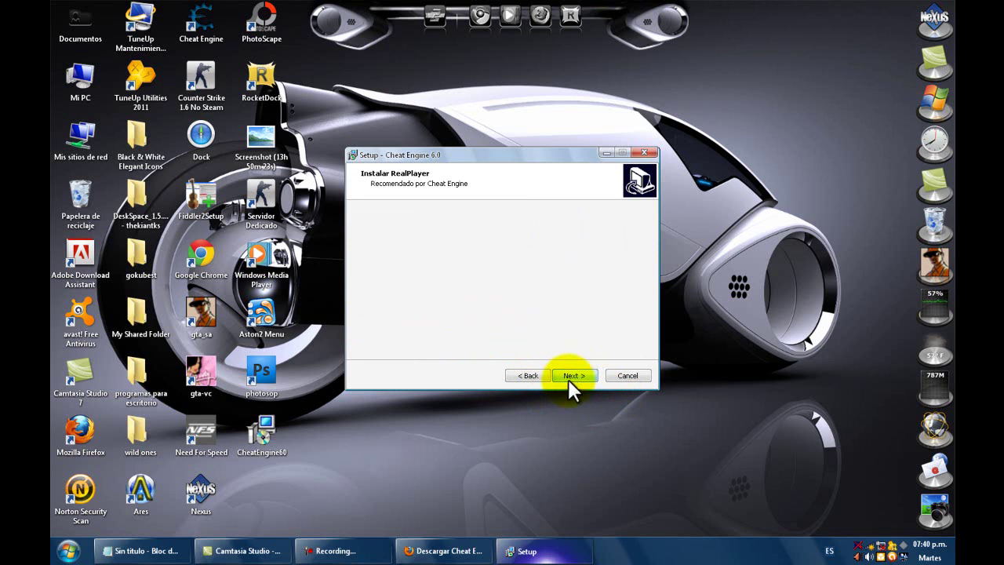
pyautogui.click(572, 377)
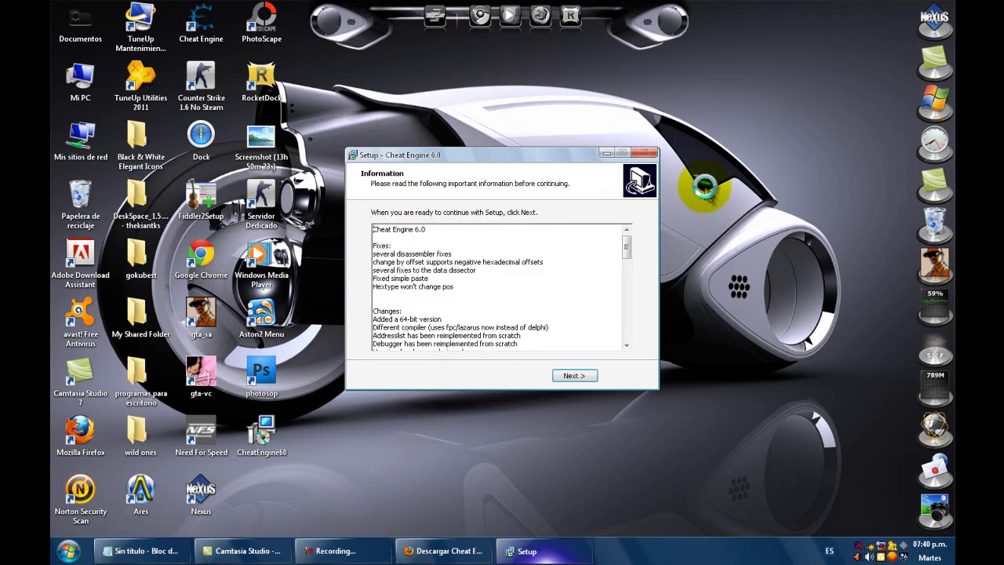
pyautogui.click(572, 375)
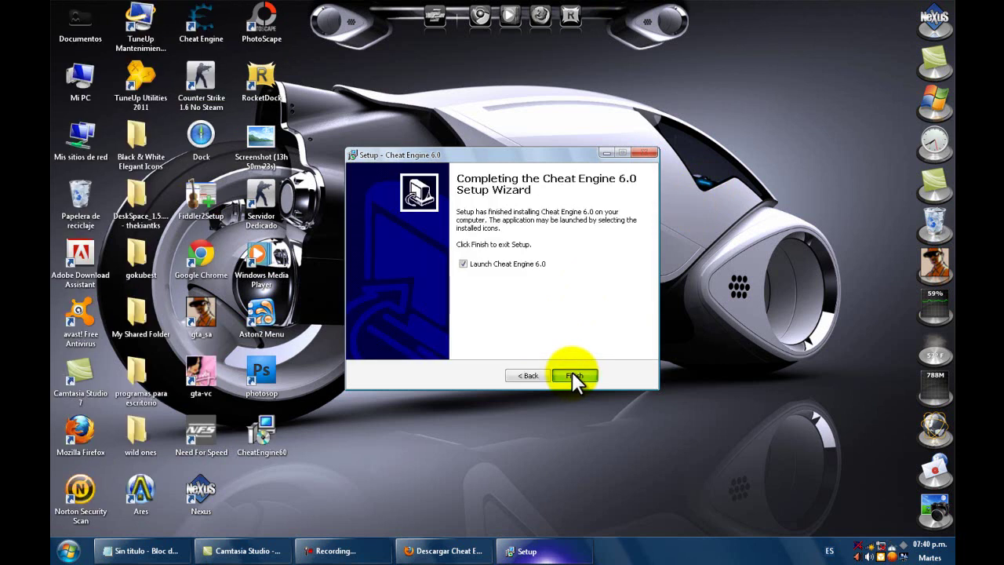
pyautogui.click(574, 376)
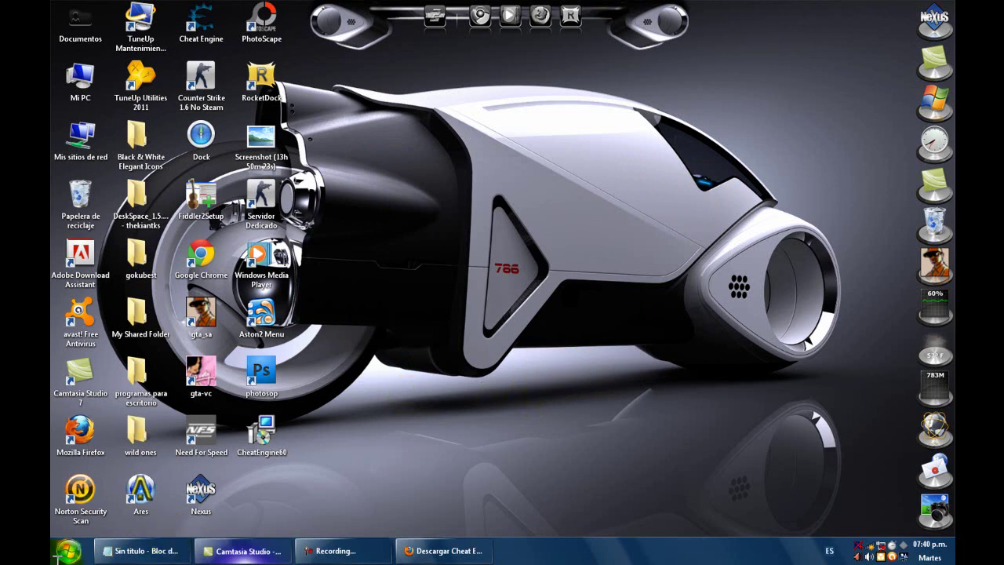
# Switch to Notepad, write the note "Ya esta descargado ii si quieren borran esto", clear it, and minimize the window.
pyautogui.click(141, 551)
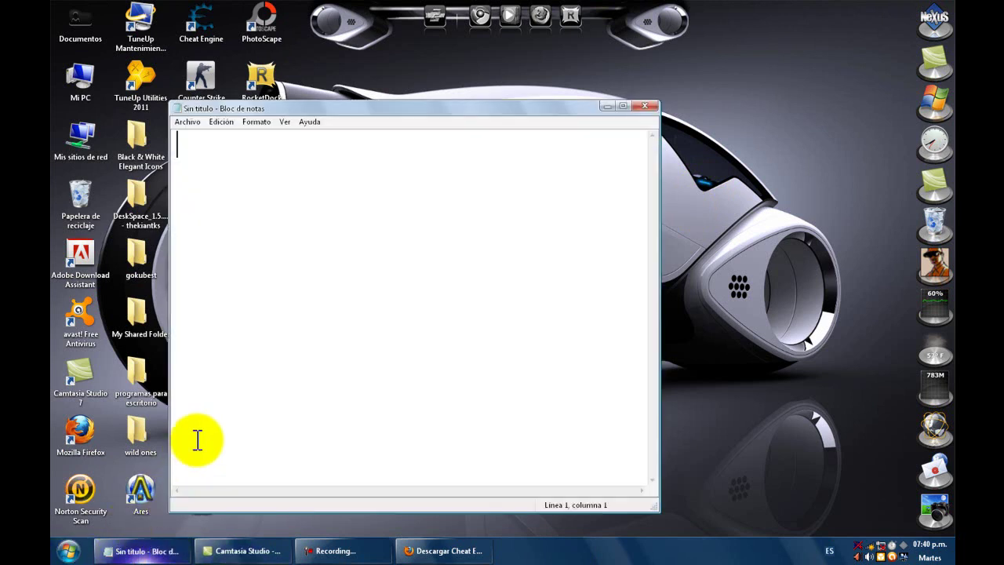
pyautogui.write('Ya es')
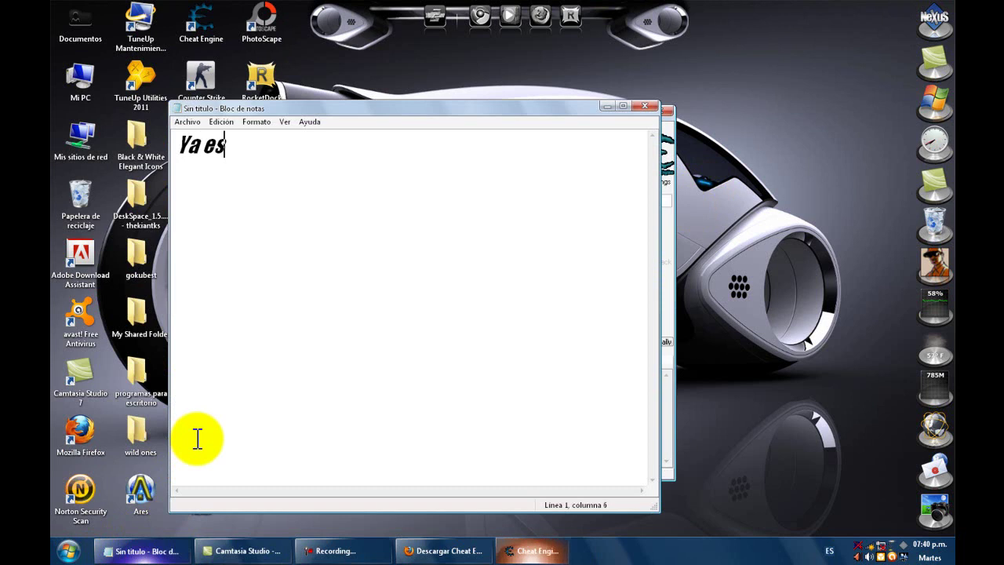
pyautogui.write('ta descargado ii si')
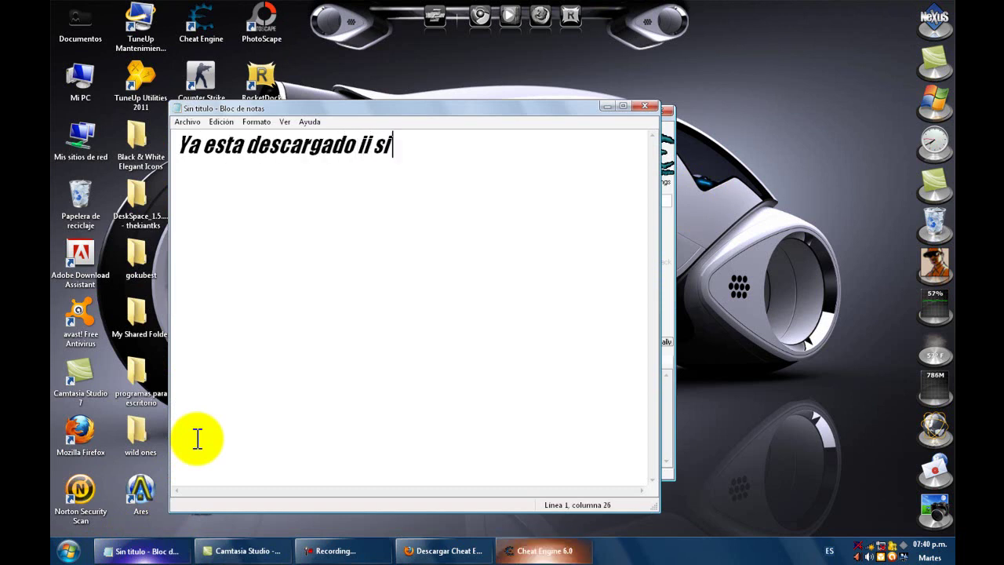
pyautogui.write(' quieren borran esto')
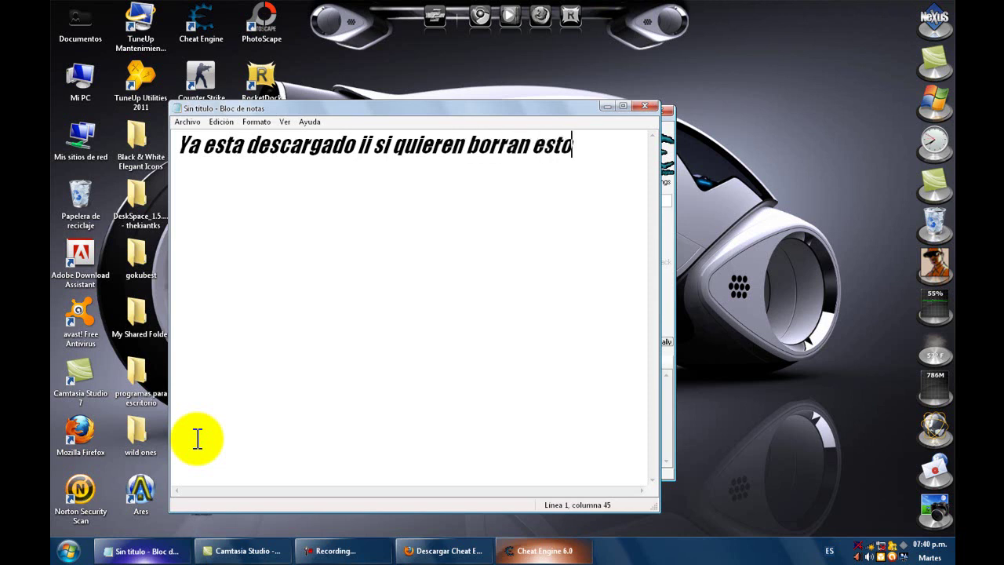
pyautogui.rightClick(197, 439)
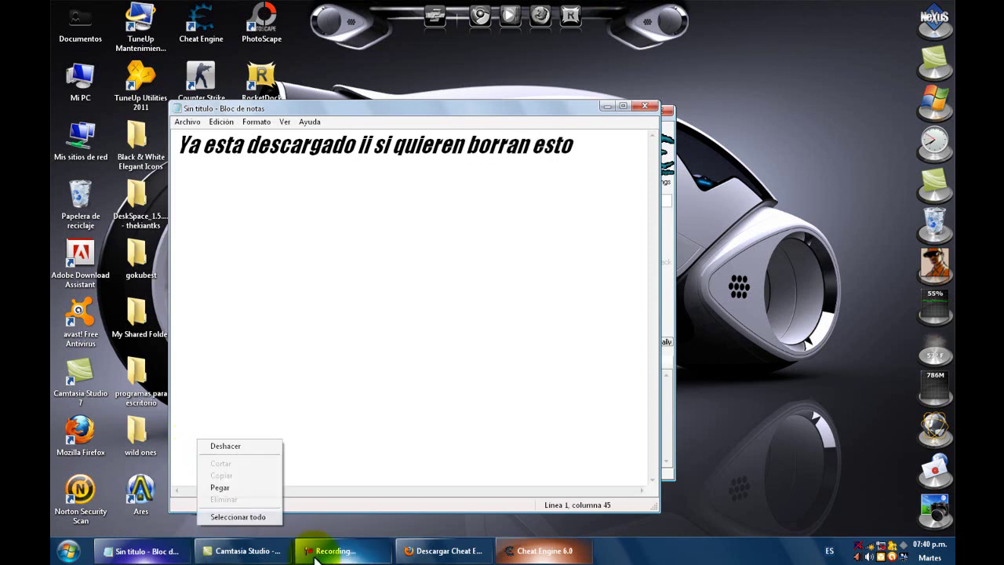
pyautogui.click(241, 515)
pyautogui.press('Delete')
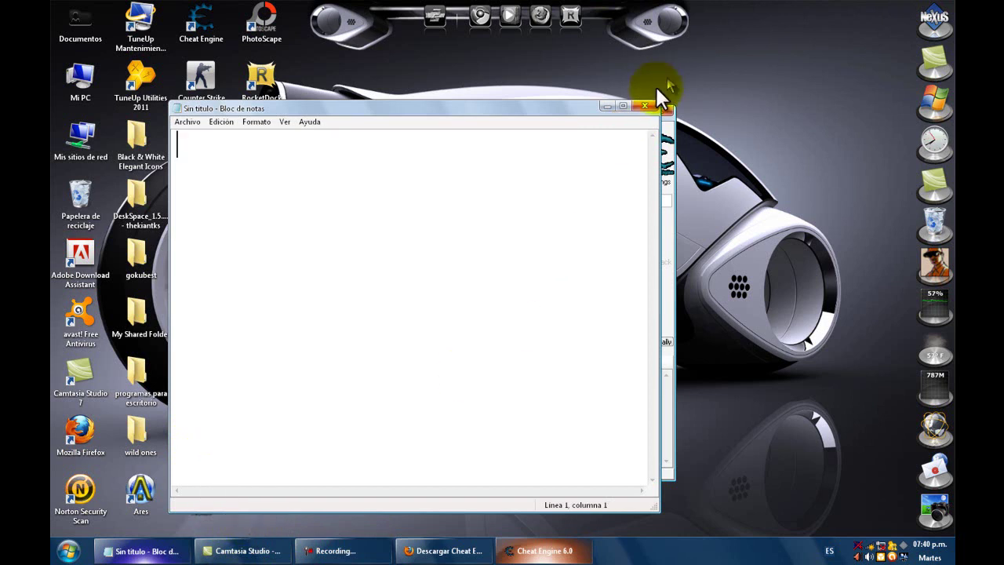
pyautogui.click(605, 107)
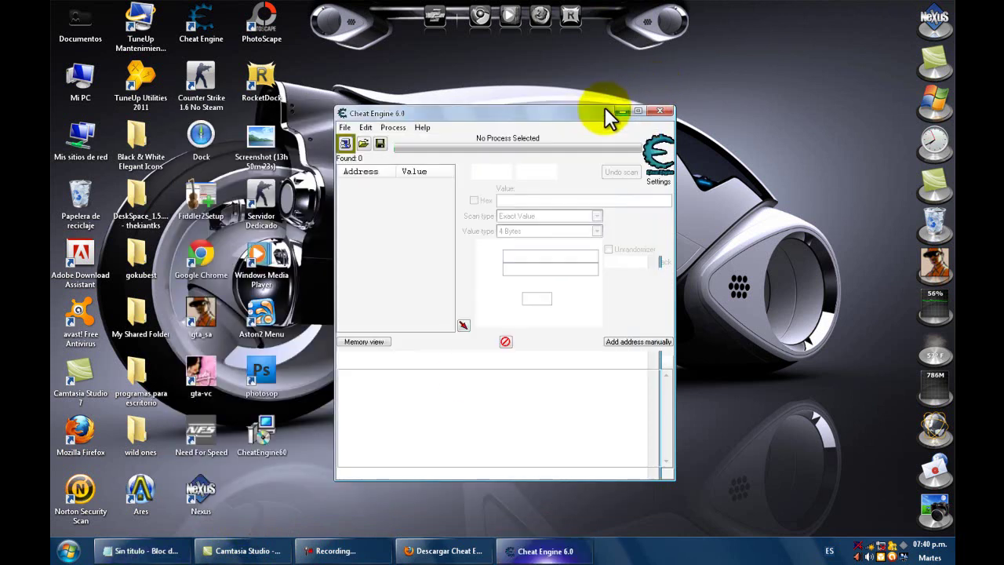
# Close Cheat Engine 6.0 and send the CheatEngine60 installer from the desktop to the Recycle Bin.
pyautogui.click(662, 111)
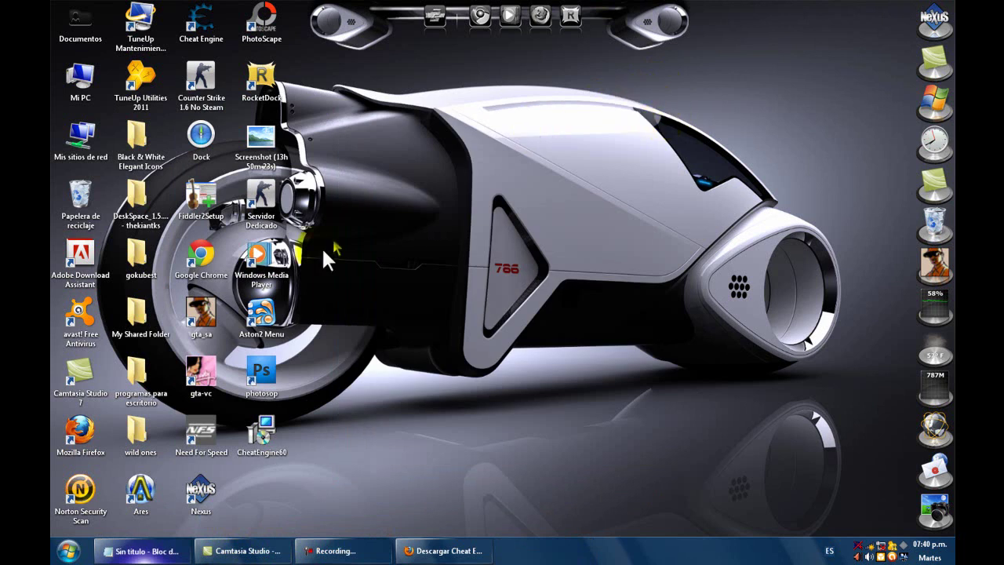
pyautogui.click(259, 430)
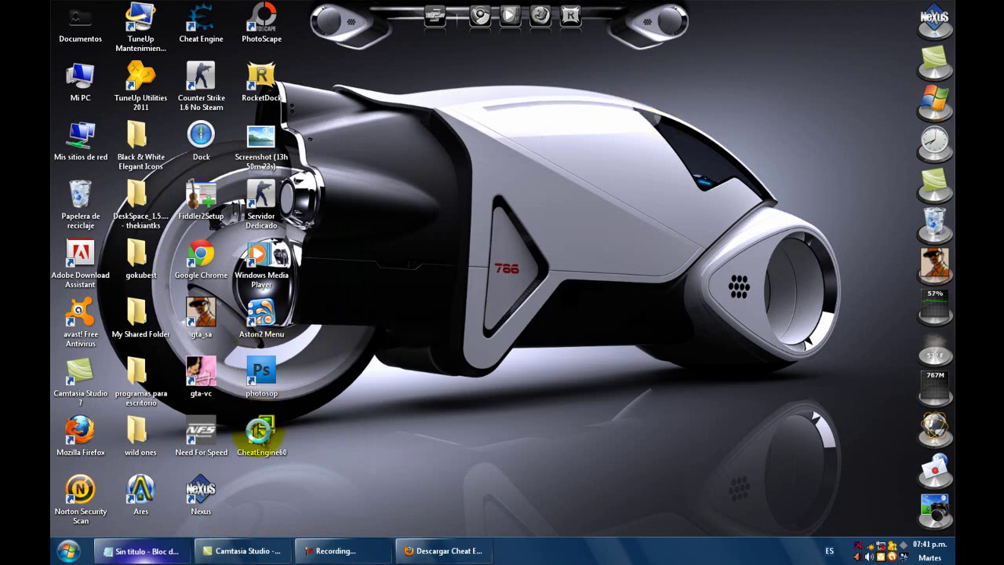
pyautogui.rightClick(256, 427)
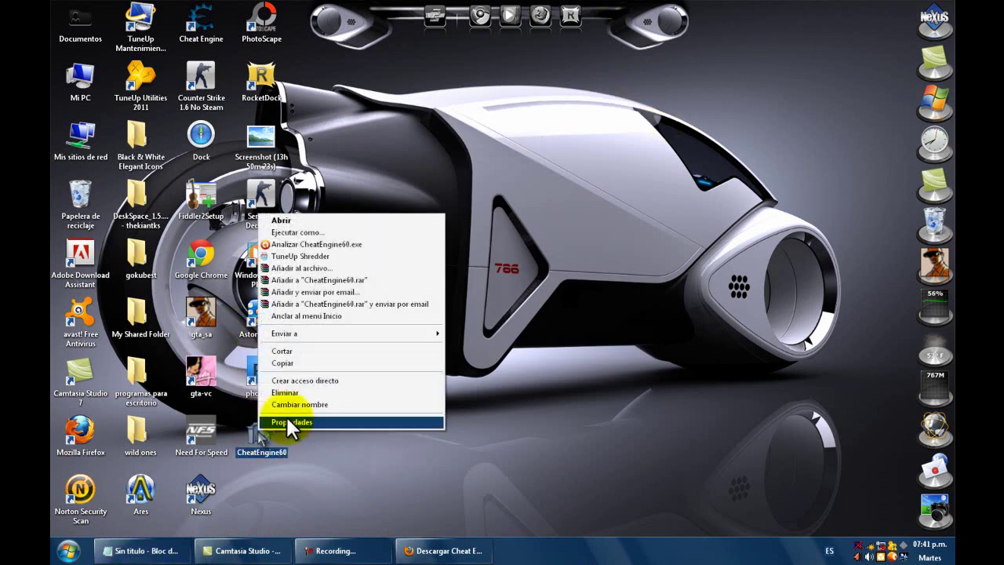
pyautogui.click(292, 392)
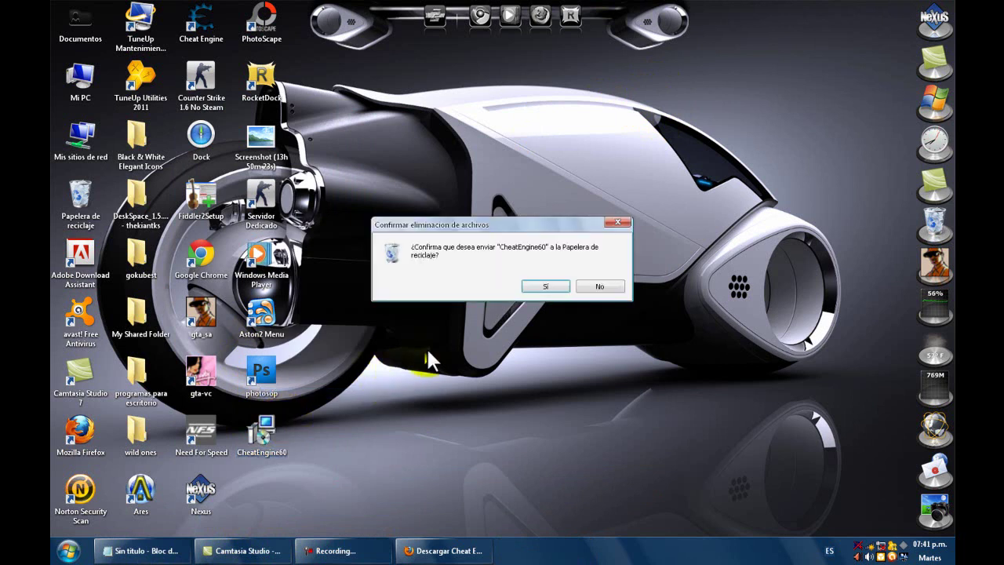
pyautogui.click(541, 286)
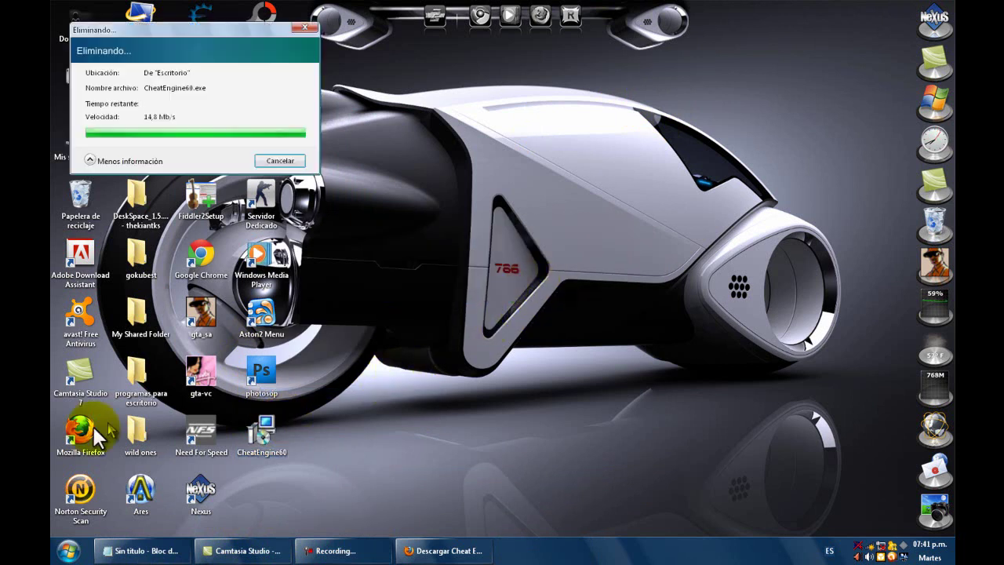
pyautogui.click(69, 551)
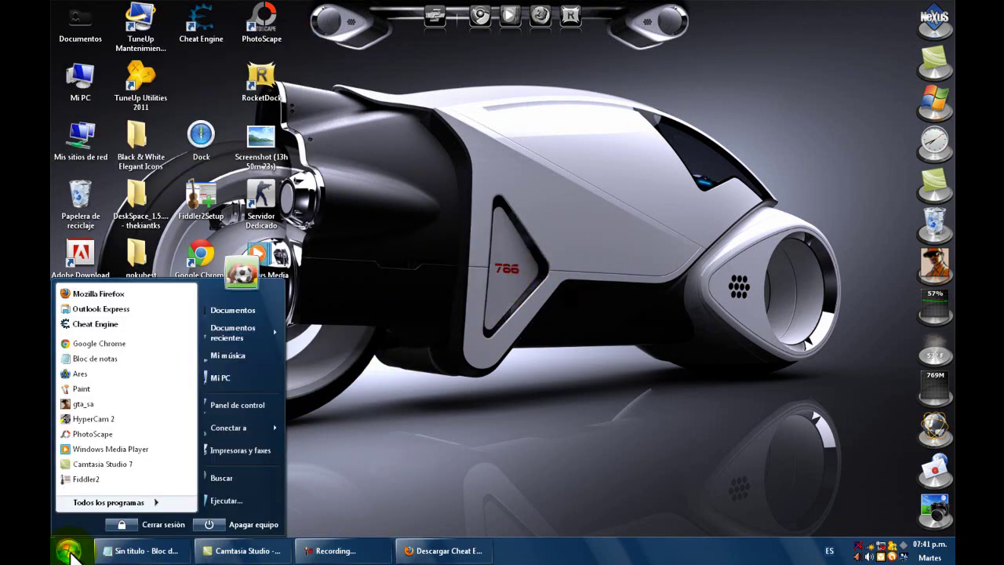
pyautogui.click(116, 503)
pyautogui.click(69, 552)
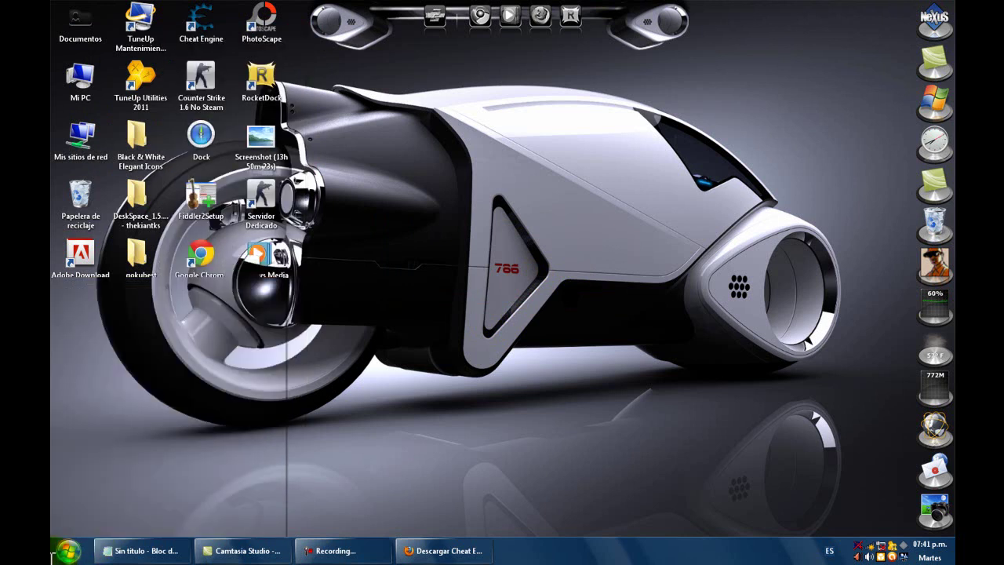
# In Notepad, write the signed note "Bueno eso fue todo espero q les aiga gustado ii suscribanse ;)", clear it, and minimize the window.
pyautogui.click(141, 551)
pyautogui.write('Bueno eso fue')
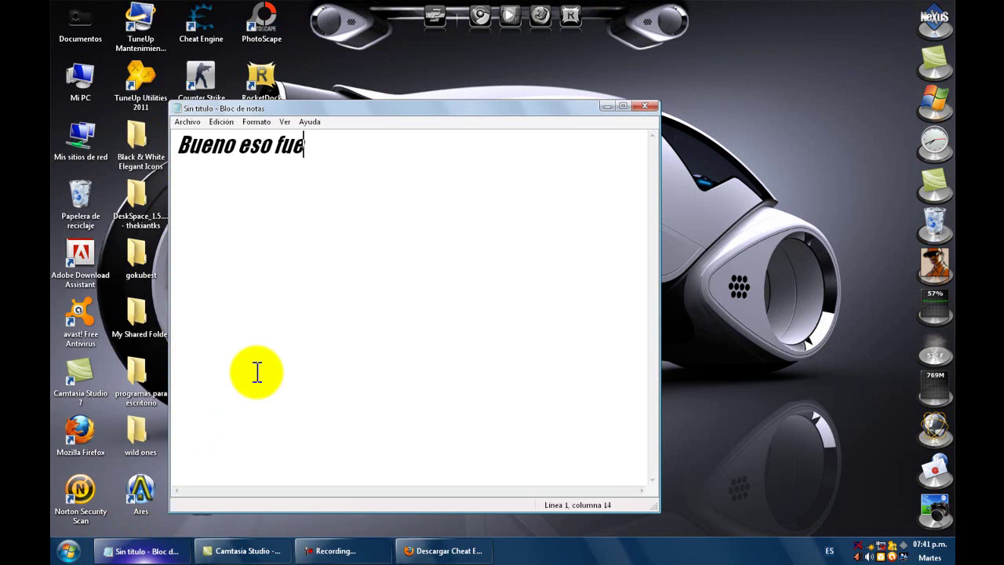
pyautogui.write(' todo espero q')
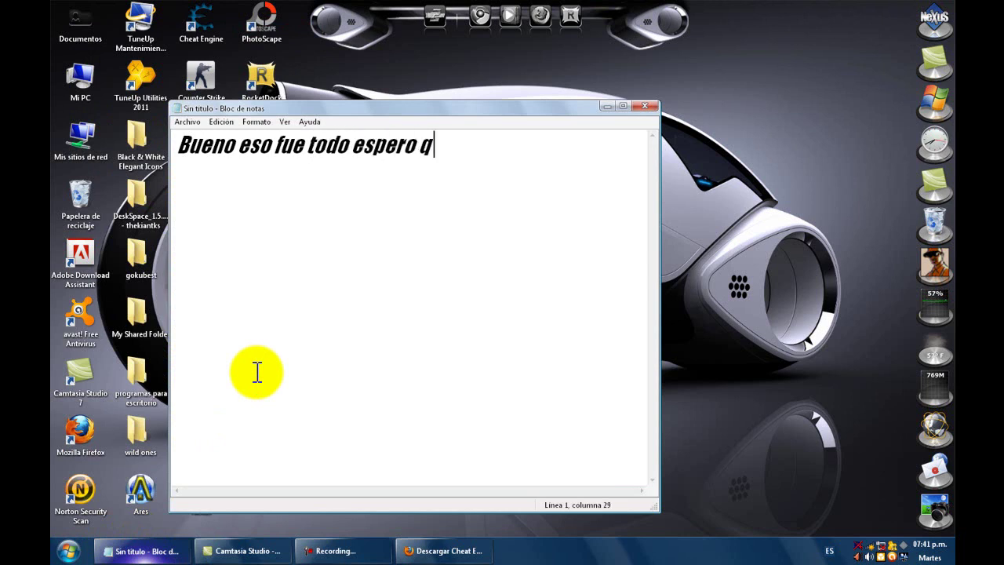
pyautogui.write(' les aiga')
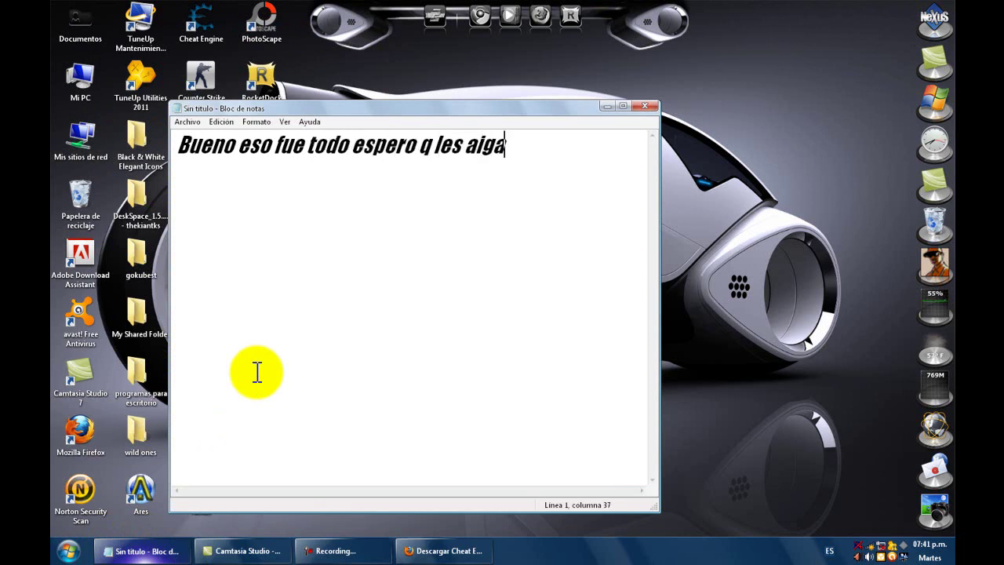
pyautogui.write(' gustado ii sus')
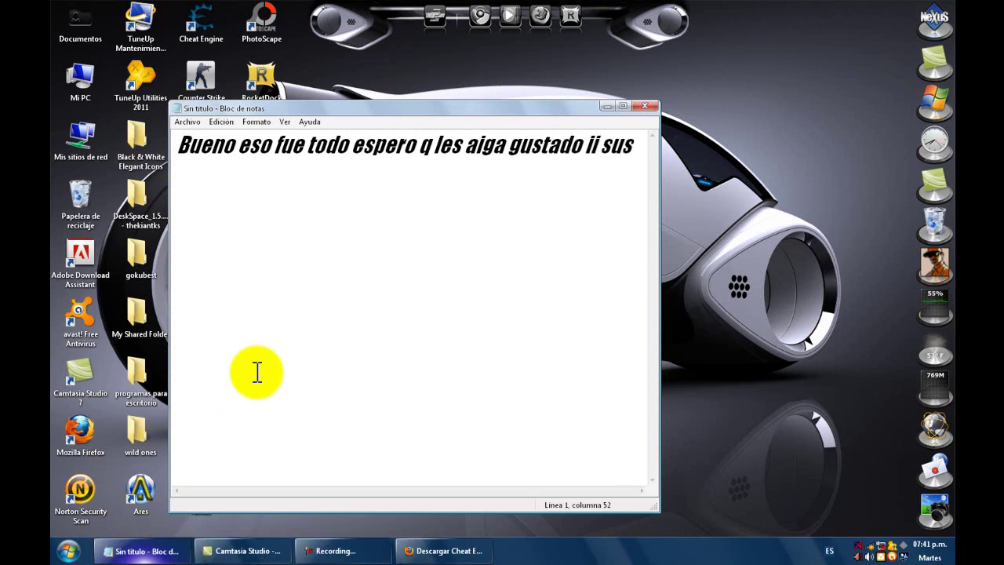
pyautogui.write('cribans')
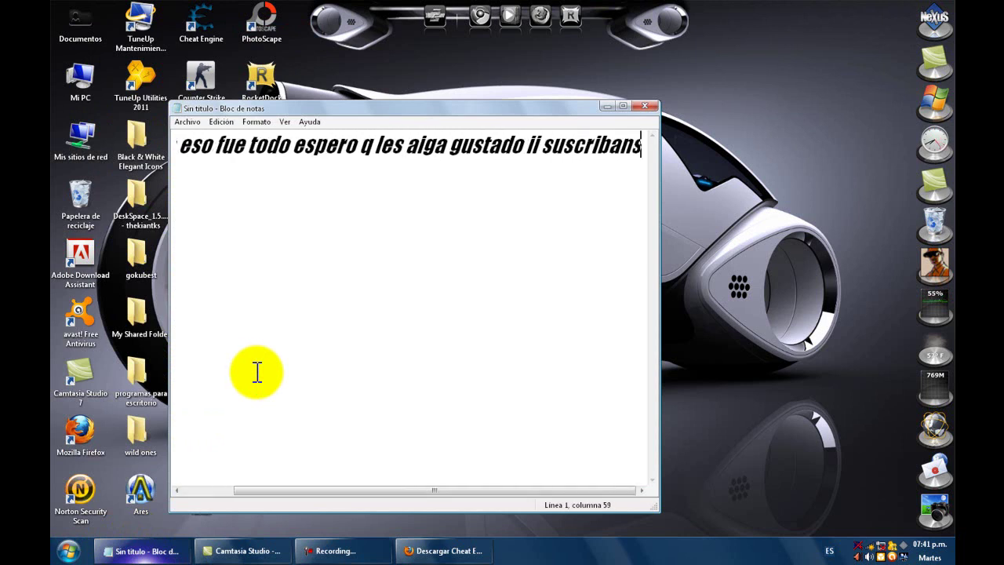
pyautogui.write('e  ;)')
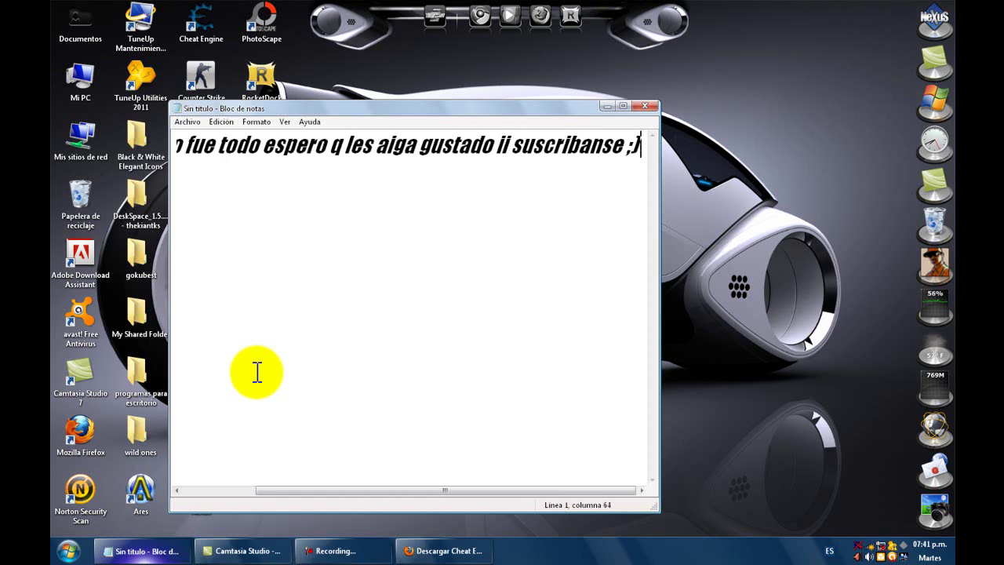
pyautogui.write(' BY')
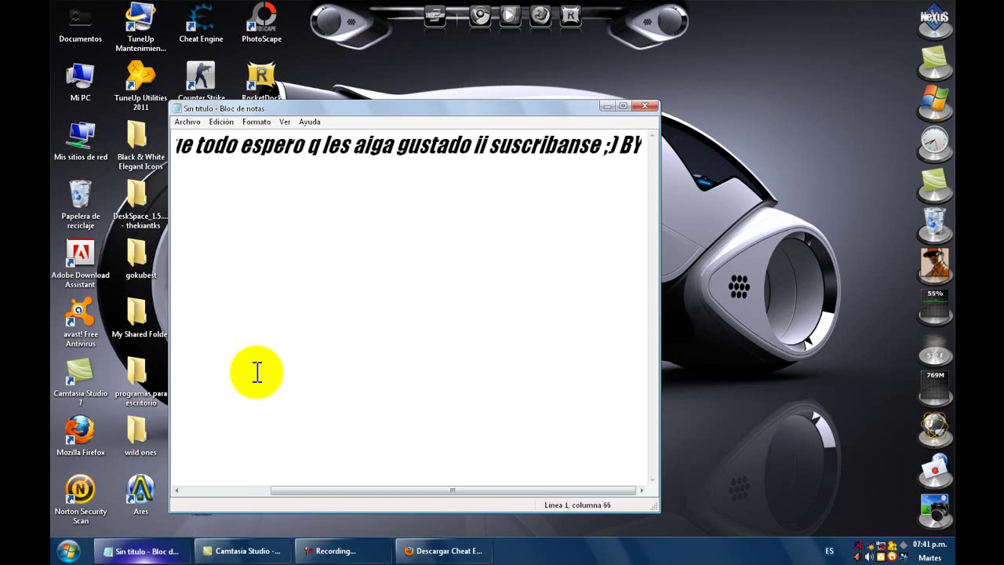
pyautogui.write('_NEYLL')
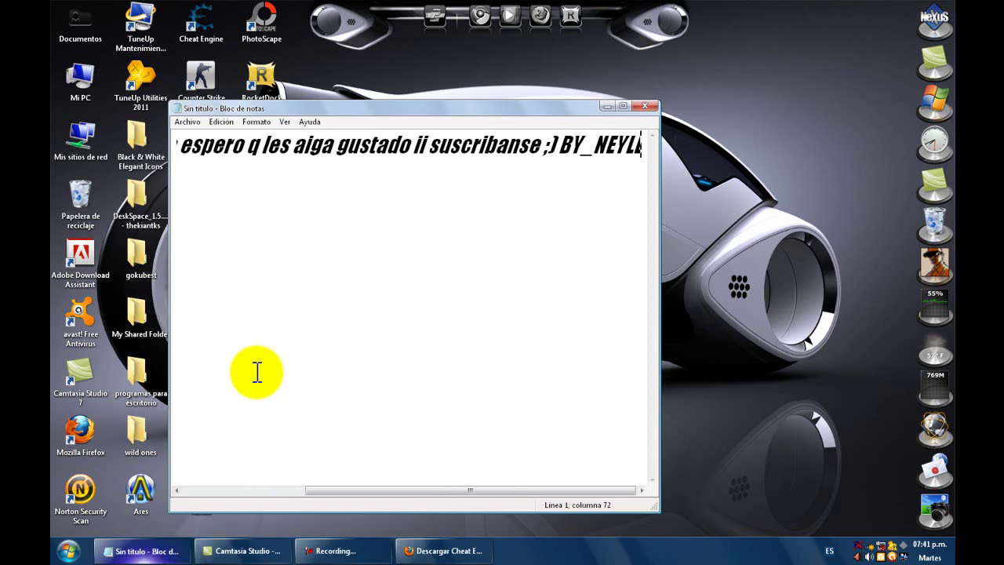
pyautogui.rightClick(240, 351)
pyautogui.click(315, 424)
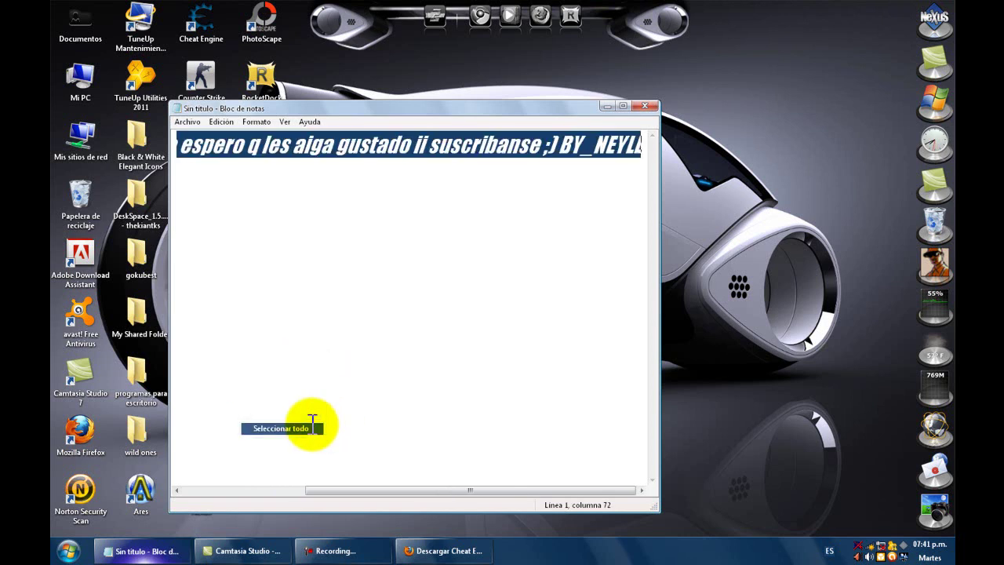
pyautogui.press('Delete')
pyautogui.click(607, 107)
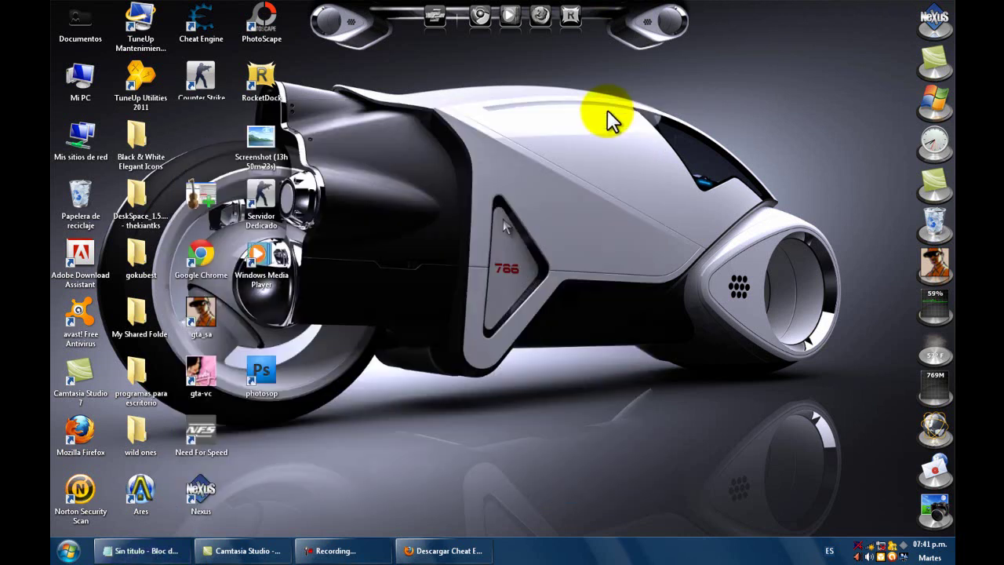
# Bring up the Camtasia recorder and stop the screen recording.
pyautogui.click(336, 549)
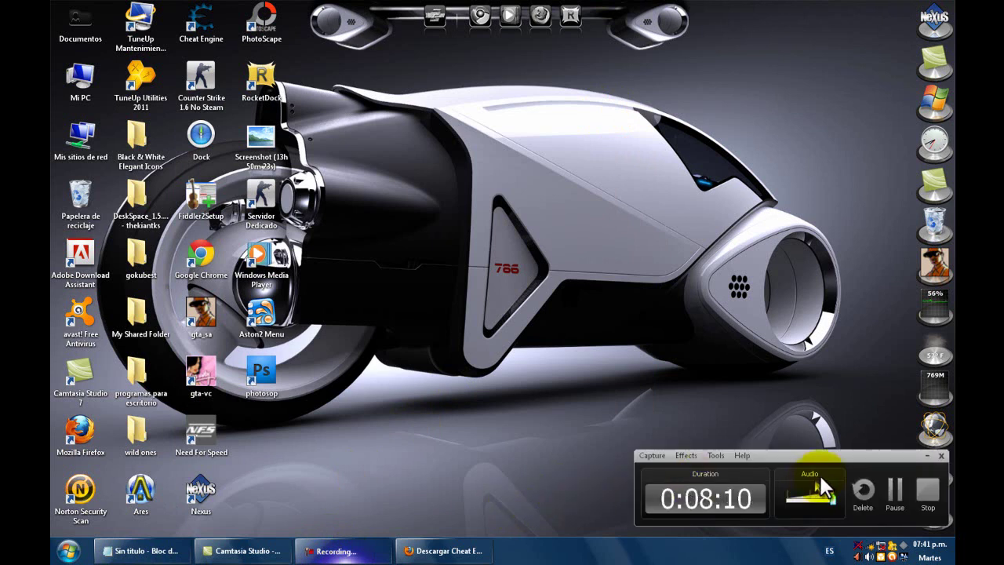
pyautogui.click(932, 485)
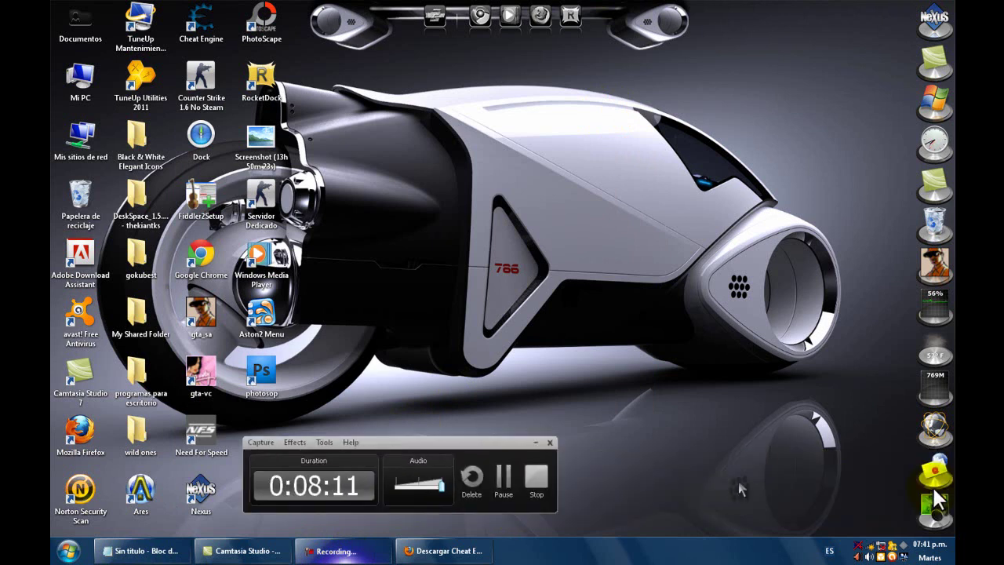